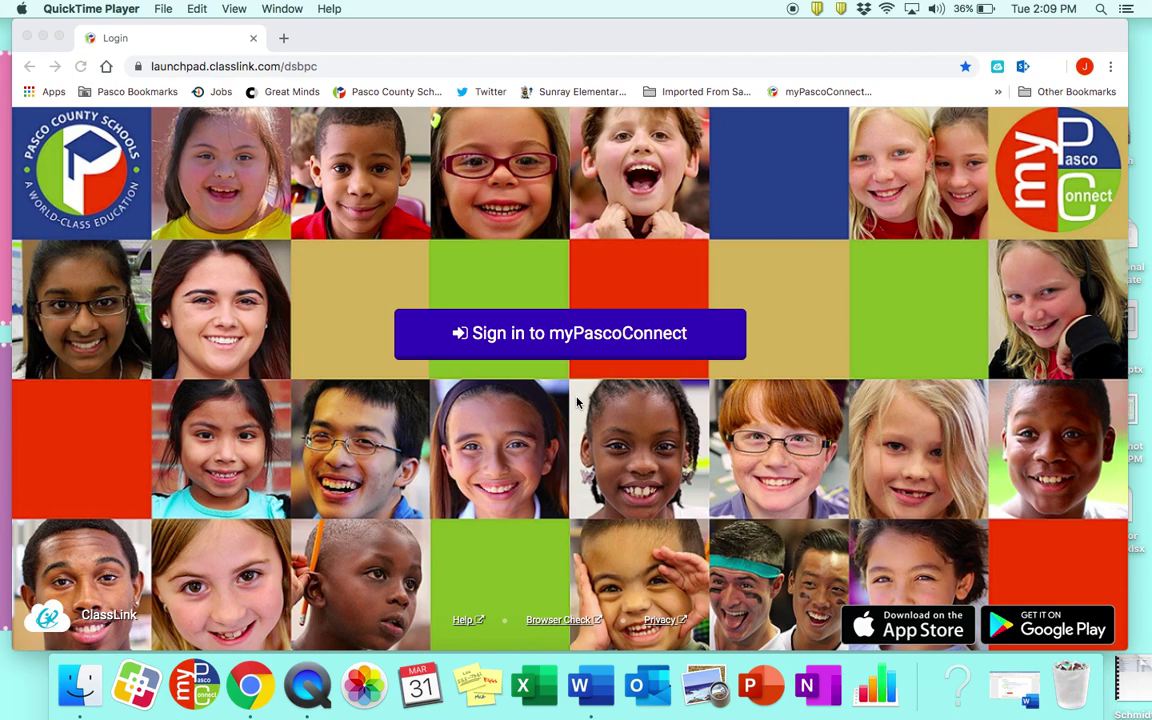
- Sign in to myPascoConnect through ClassLink to reach the My Apps launchpad
{"action": "left_click", "coordinate": [519, 330]}
{"action": "left_click", "coordinate": [519, 330]}
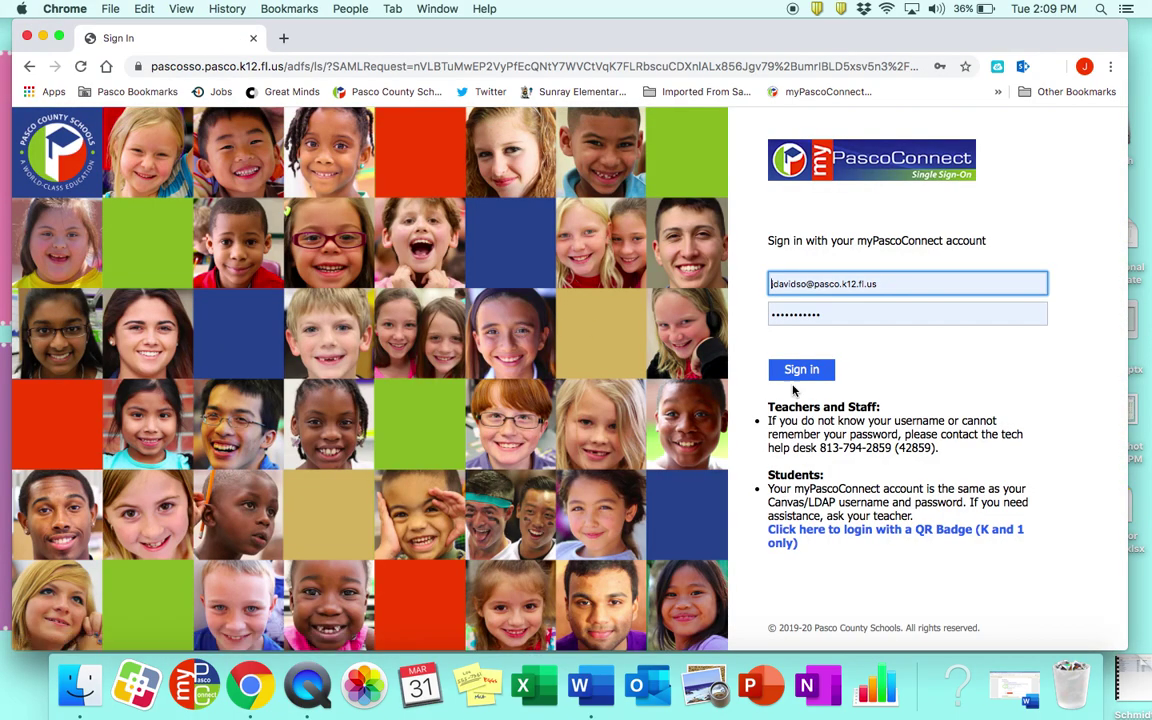
{"action": "left_click", "coordinate": [792, 374]}
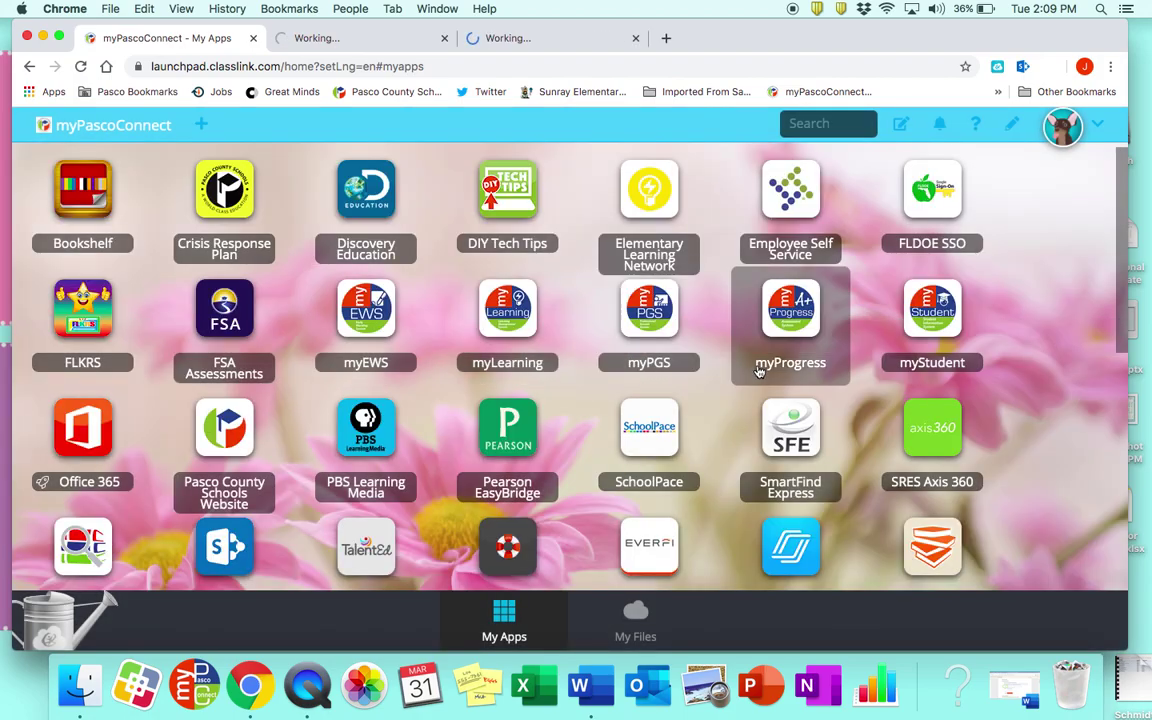
- Launch myLearning and open the Grade K Sunray Elementary course card
{"action": "left_click", "coordinate": [502, 311]}
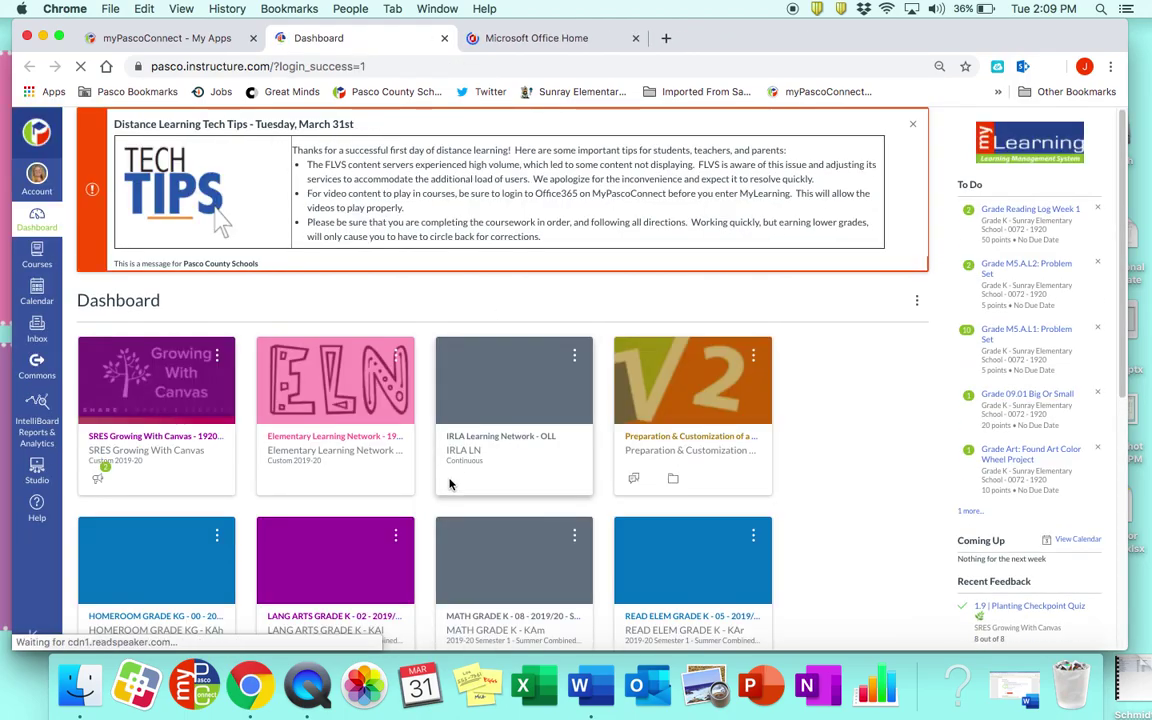
{"action": "scroll", "coordinate": [450, 484], "scroll_direction": "down", "scroll_amount": 3}
{"action": "scroll", "coordinate": [450, 484], "scroll_direction": "down", "scroll_amount": 3}
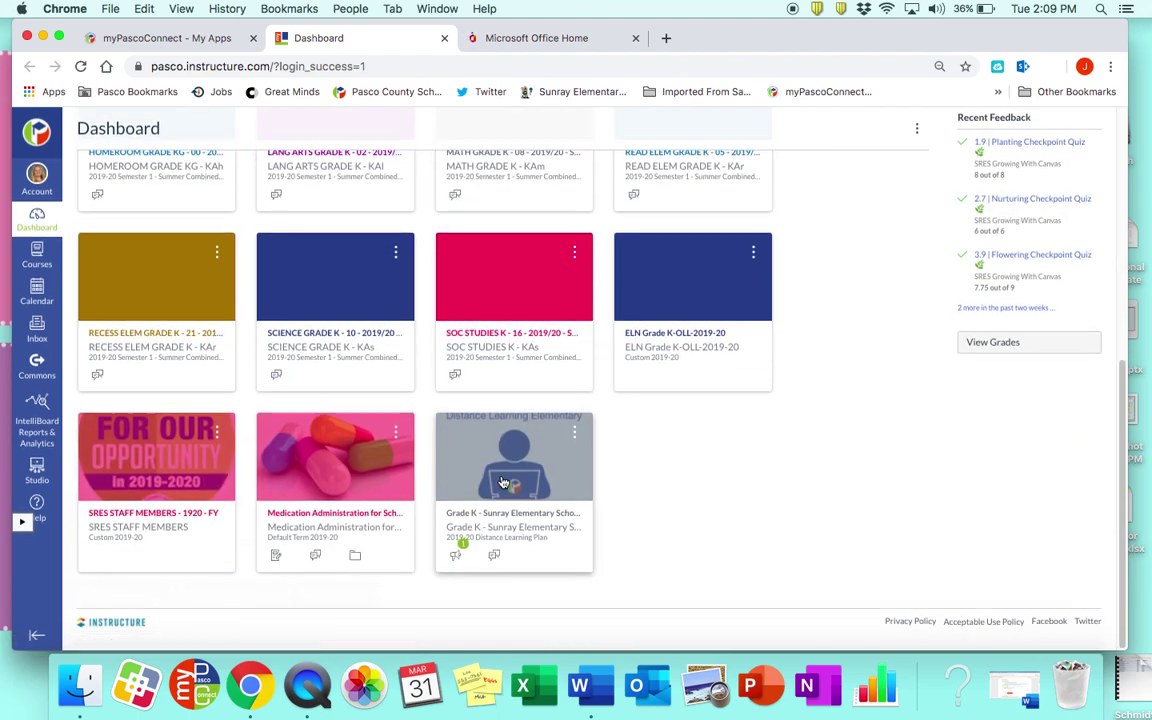
{"action": "left_click", "coordinate": [503, 484]}
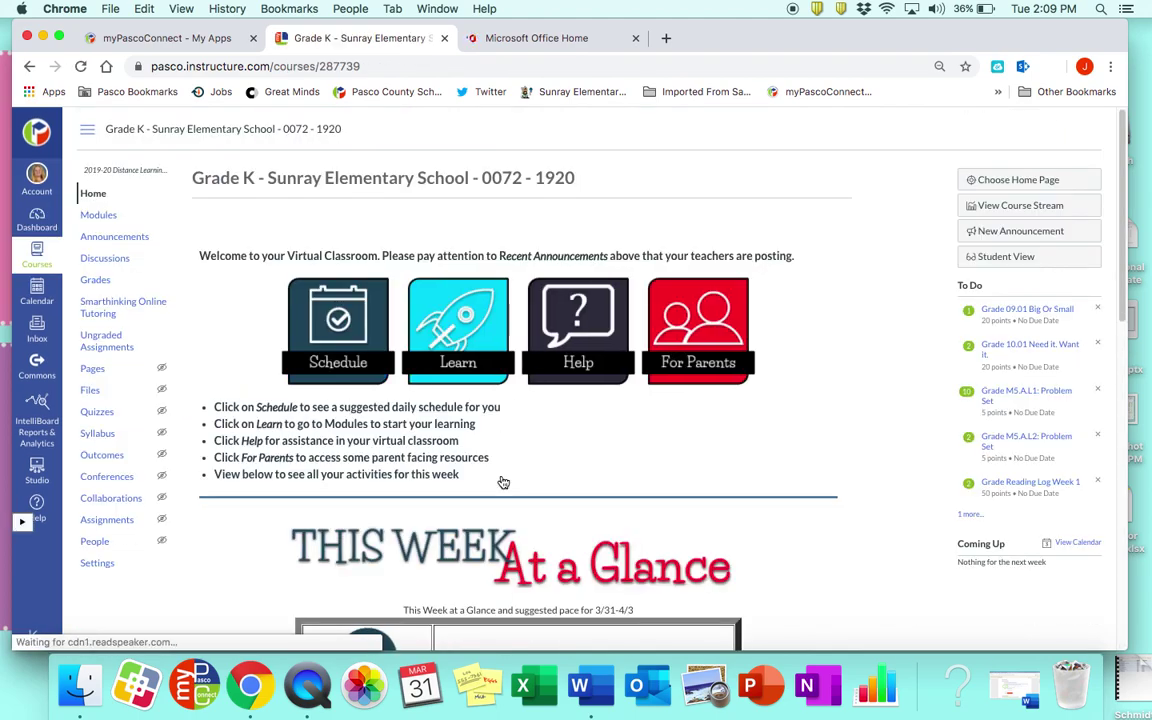
- Switch the course to Student View and bring up its Modules list
{"action": "scroll", "coordinate": [501, 478], "scroll_direction": "down", "scroll_amount": 1}
{"action": "left_click", "coordinate": [1018, 213]}
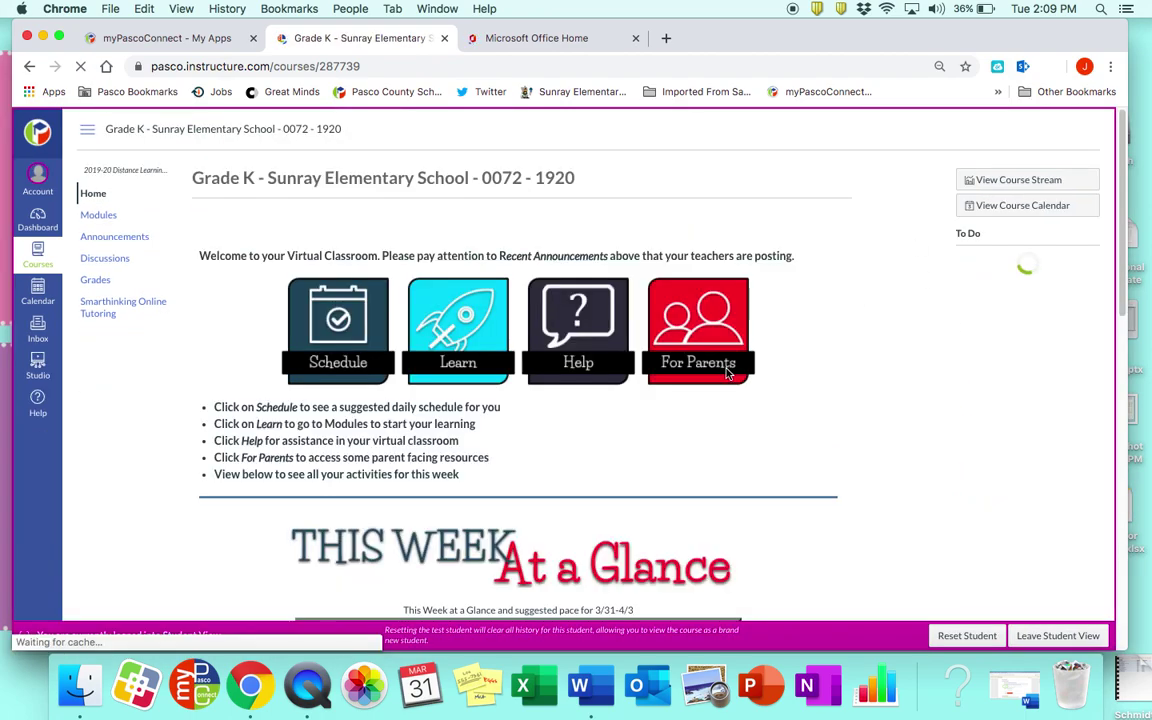
{"action": "left_click", "coordinate": [456, 367]}
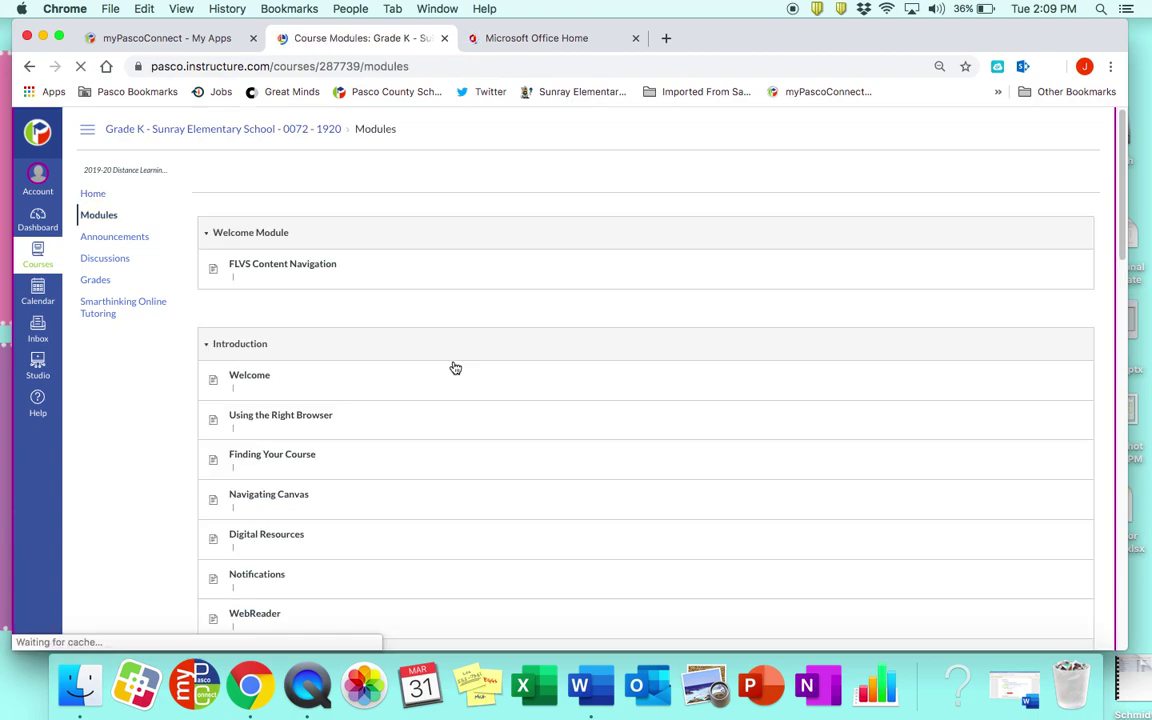
{"action": "scroll", "coordinate": [455, 368], "scroll_direction": "down", "scroll_amount": 10}
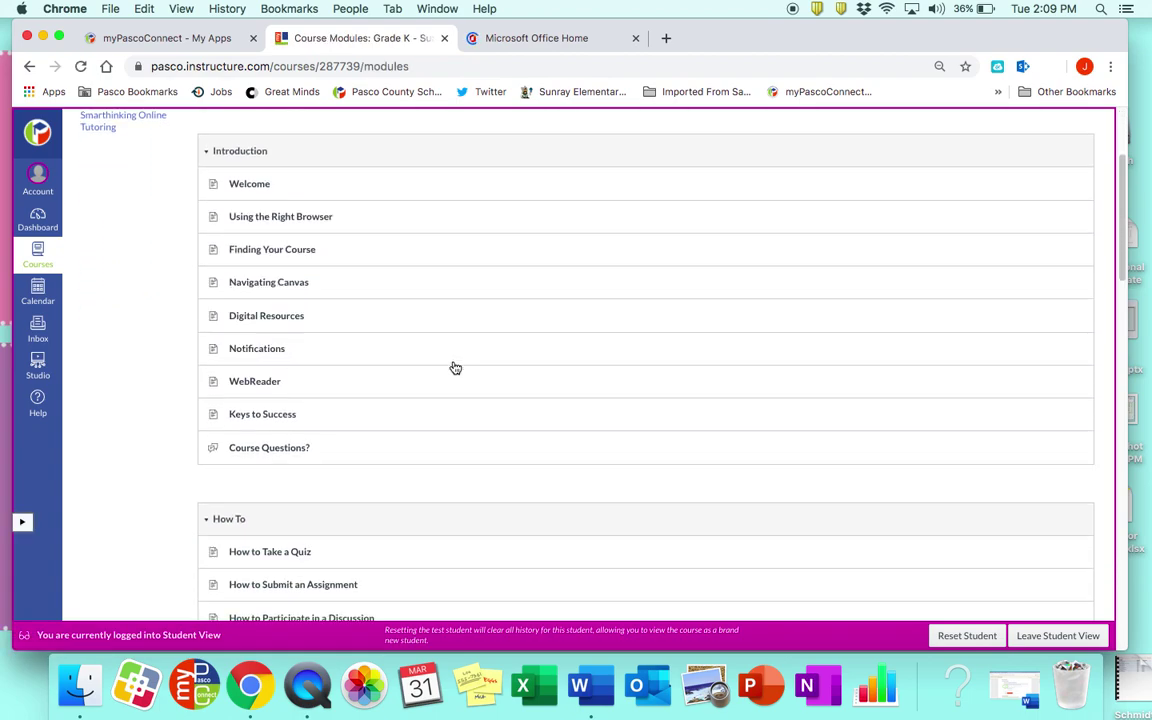
{"action": "scroll", "coordinate": [455, 368], "scroll_direction": "down", "scroll_amount": 6}
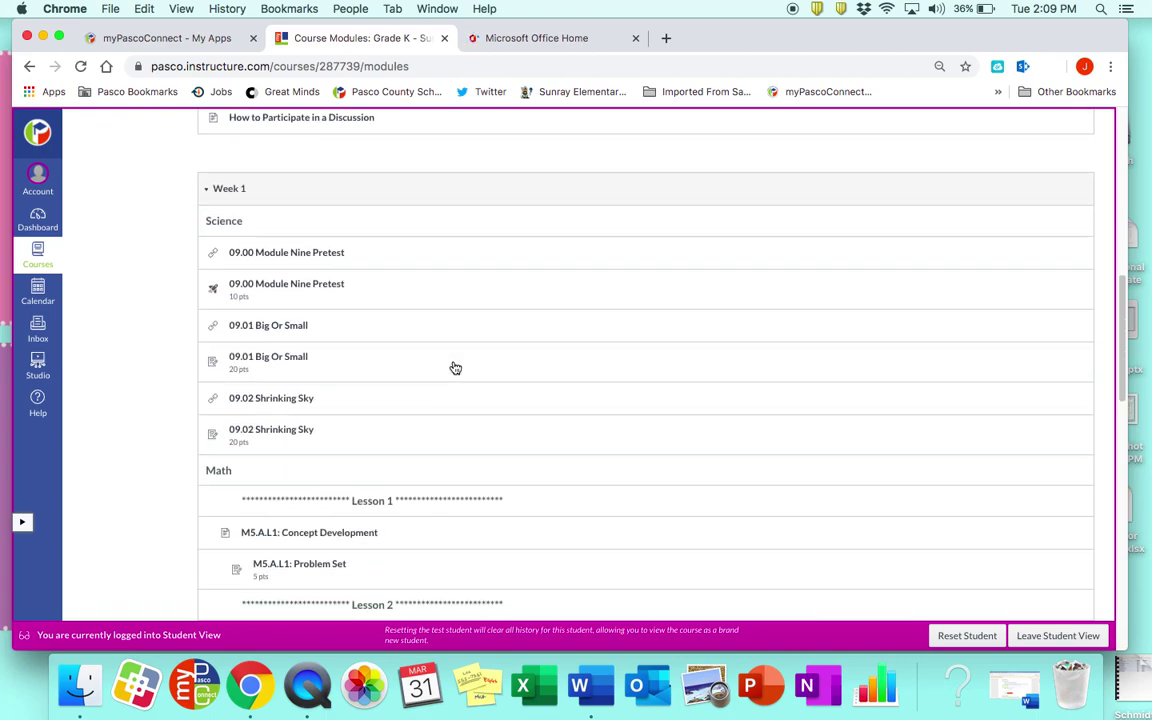
- Open the Week 1 lesson 09.01 Big Or Small and look over its first page
{"action": "left_click", "coordinate": [283, 329]}
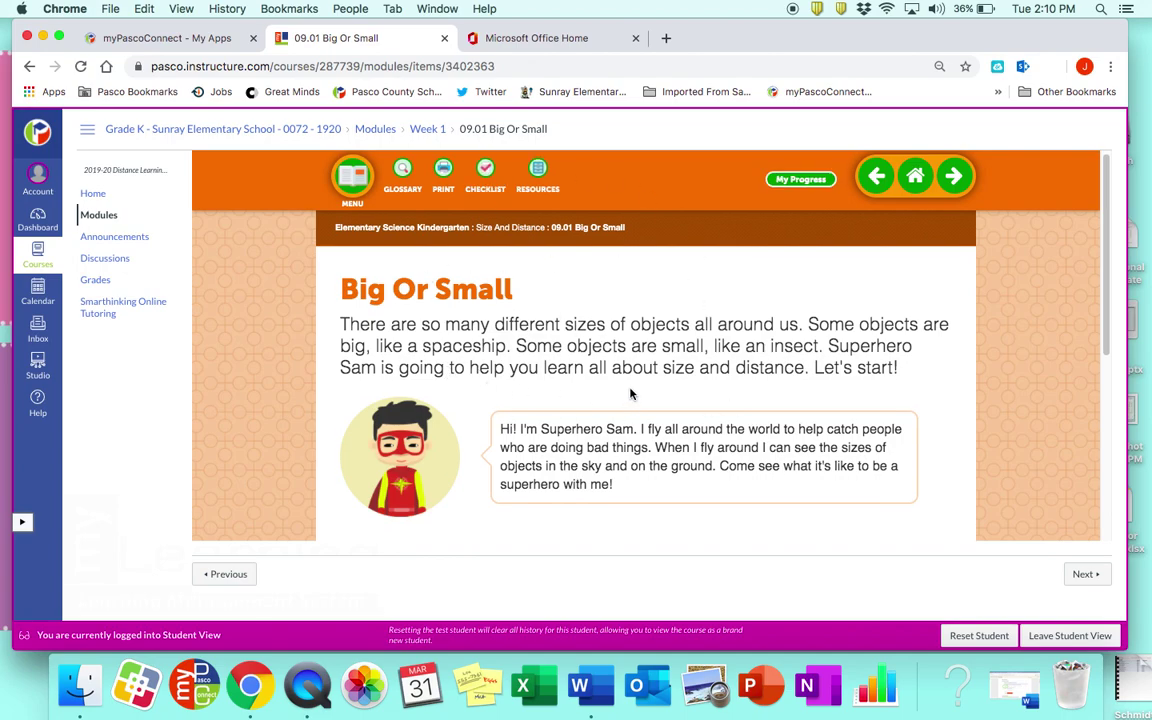
{"action": "scroll", "coordinate": [487, 365], "scroll_direction": "down", "scroll_amount": 2}
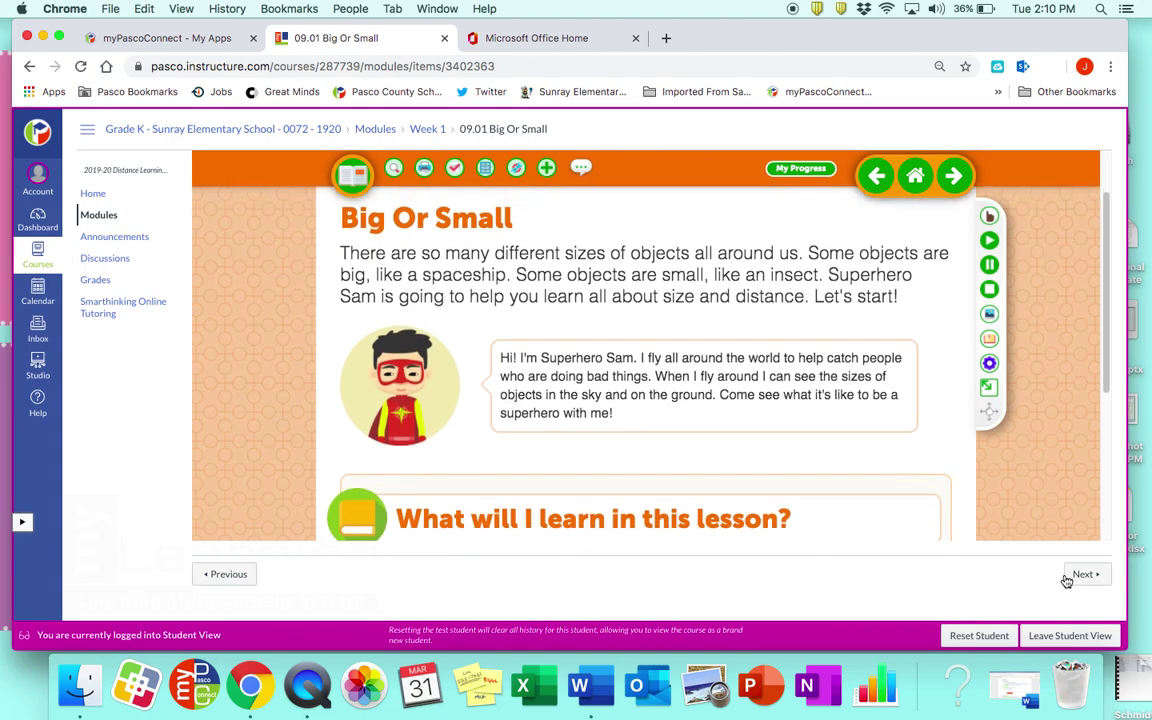
{"action": "scroll", "coordinate": [885, 305], "scroll_direction": "up", "scroll_amount": 1}
{"action": "scroll", "coordinate": [885, 305], "scroll_direction": "up", "scroll_amount": 1}
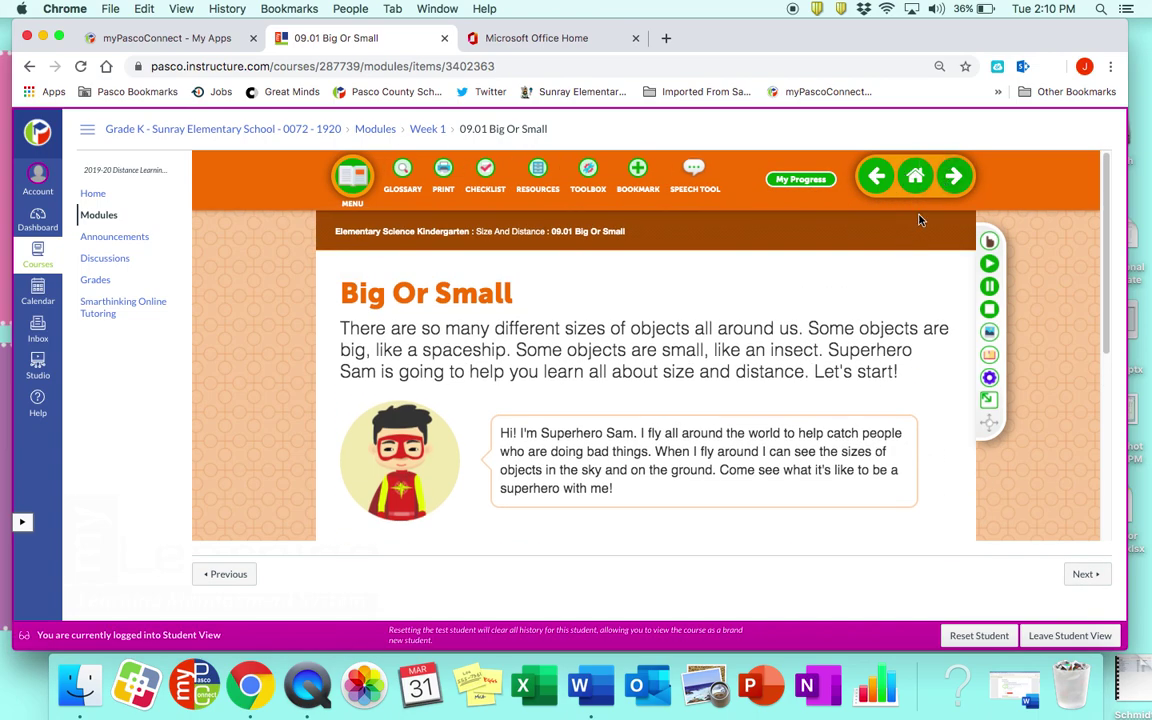
{"action": "scroll", "coordinate": [770, 318], "scroll_direction": "down", "scroll_amount": 1}
{"action": "scroll", "coordinate": [770, 318], "scroll_direction": "up", "scroll_amount": 1}
- Advance through the lesson pages to 'What is my assignment?' with the activity sheet
{"action": "left_click", "coordinate": [954, 184]}
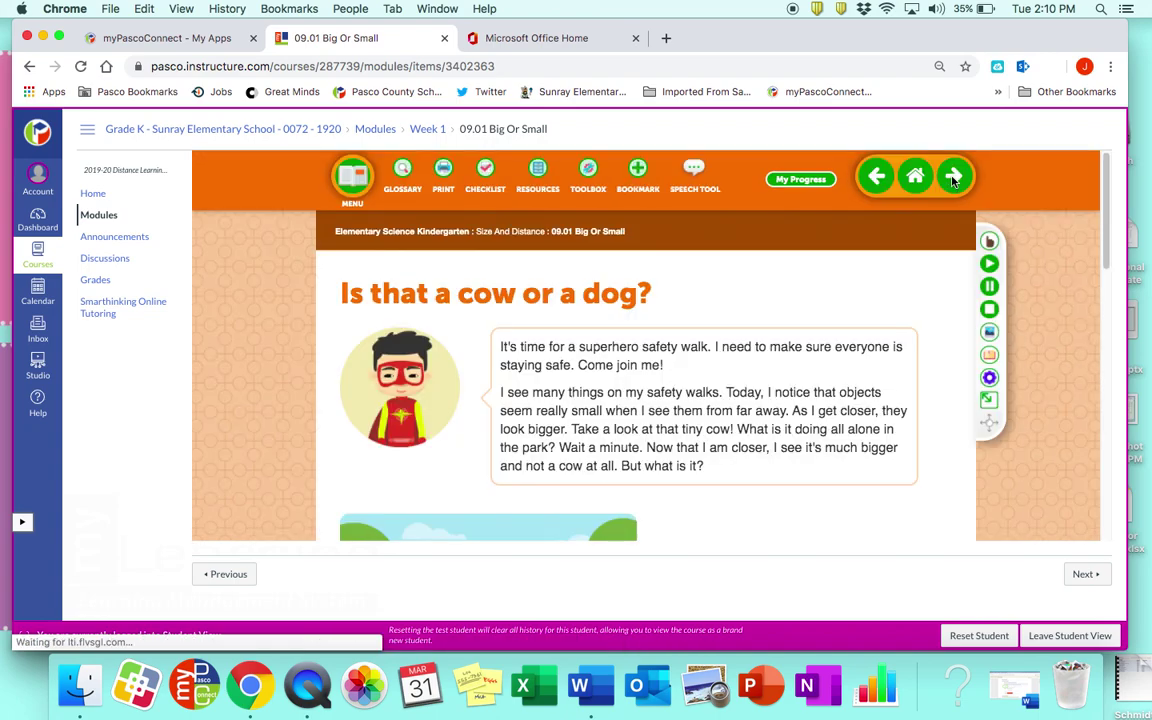
{"action": "left_click", "coordinate": [954, 179]}
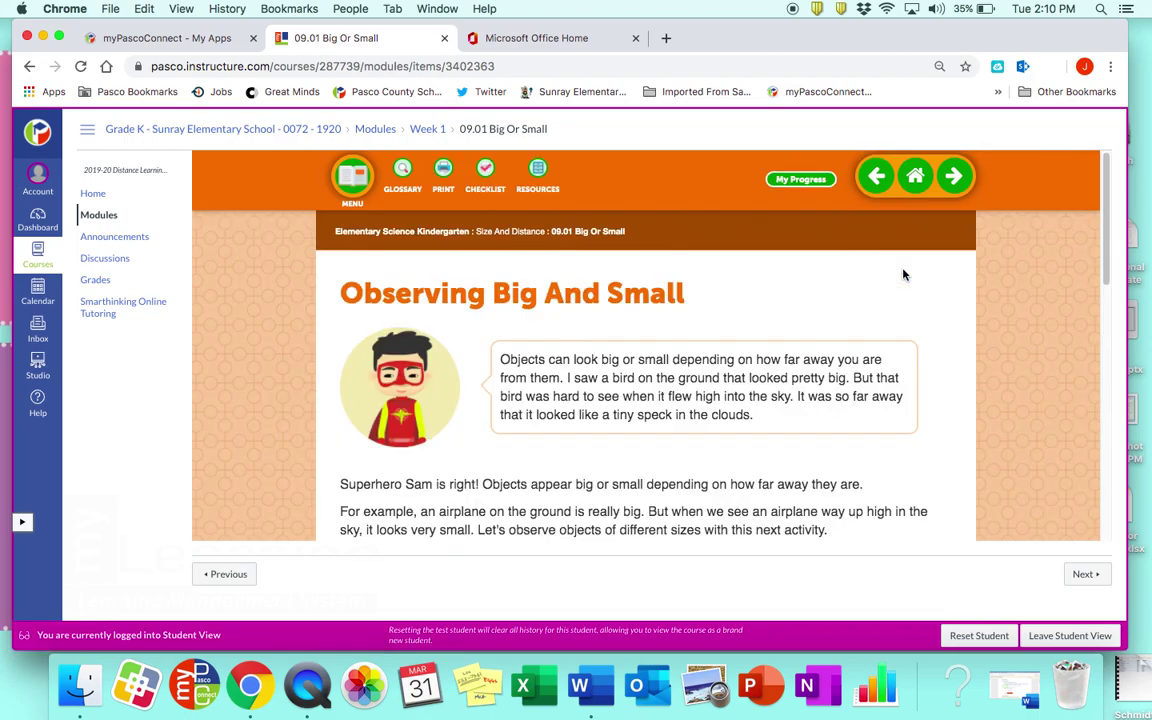
{"action": "left_click", "coordinate": [951, 183]}
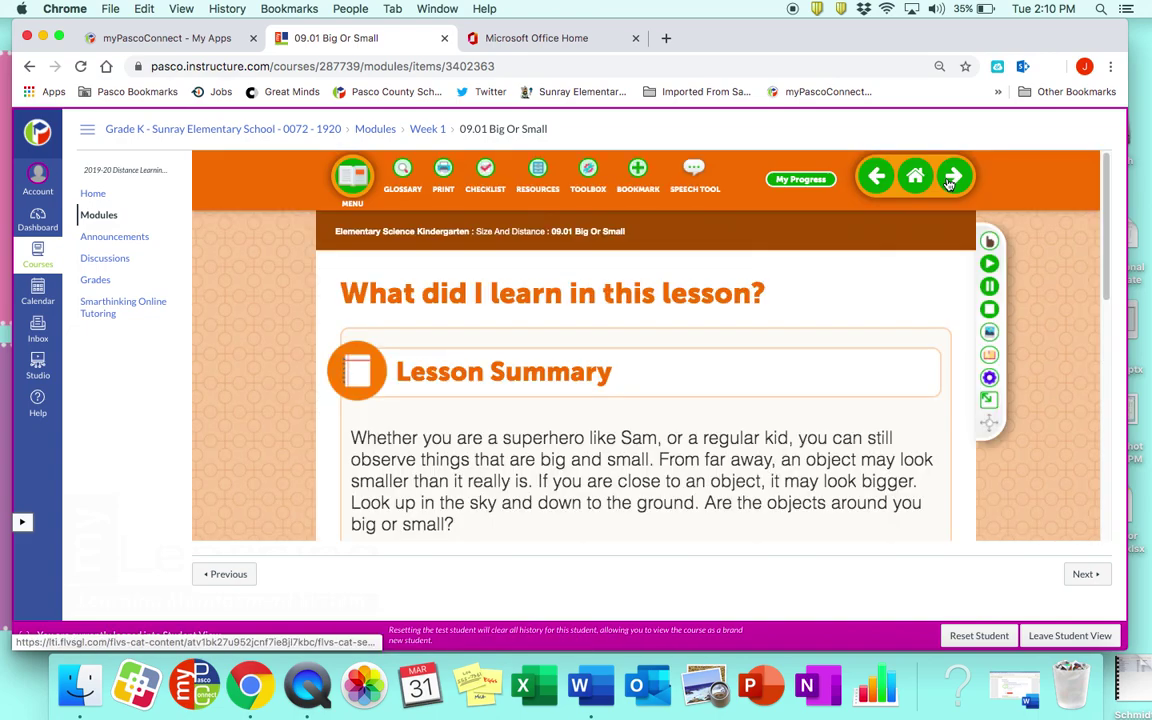
{"action": "scroll", "coordinate": [838, 376], "scroll_direction": "down", "scroll_amount": 2}
{"action": "scroll", "coordinate": [838, 376], "scroll_direction": "down", "scroll_amount": 3}
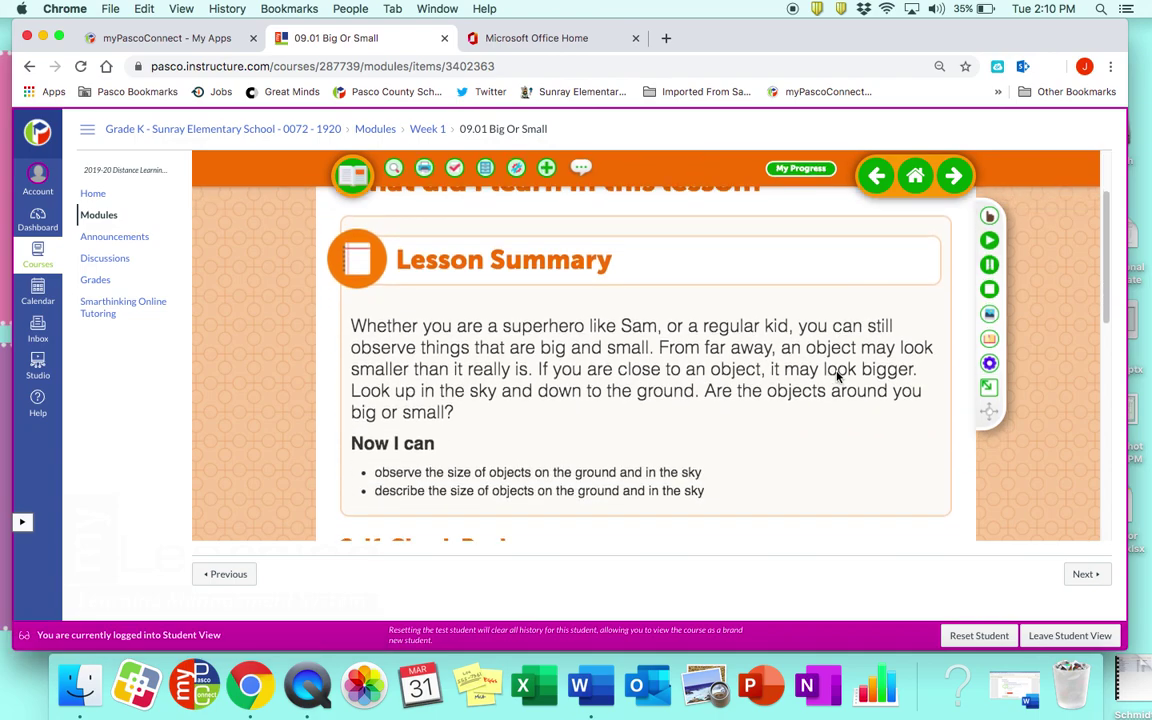
{"action": "scroll", "coordinate": [838, 376], "scroll_direction": "down", "scroll_amount": 3}
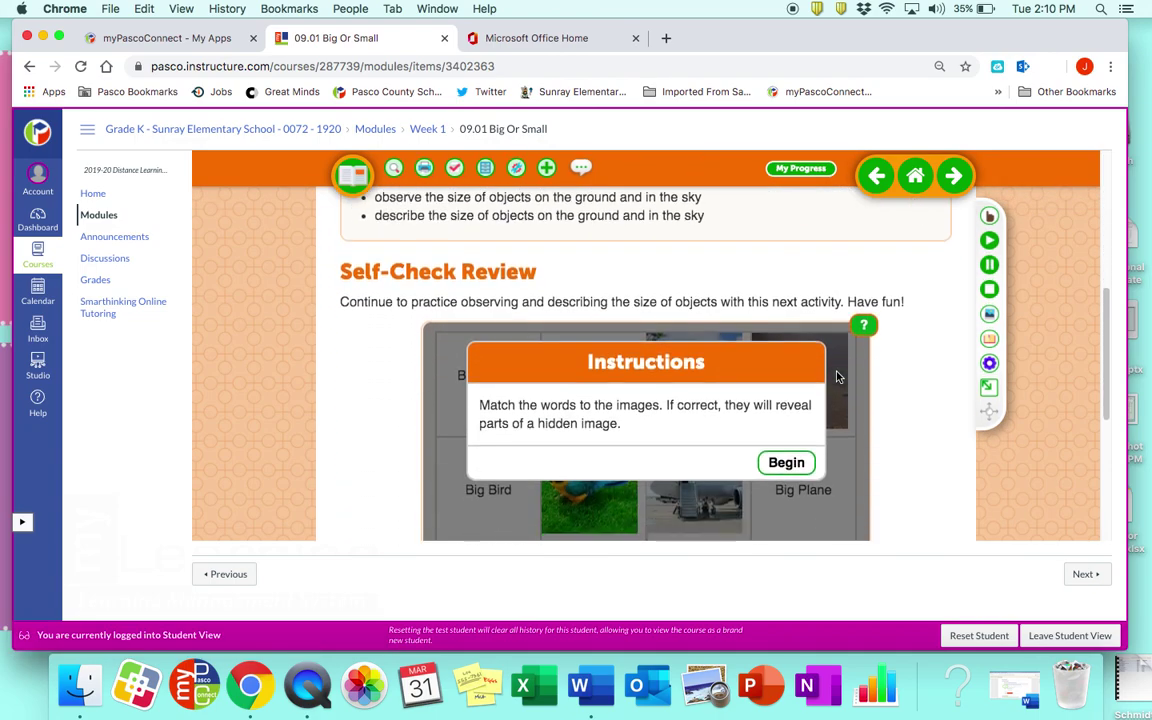
{"action": "scroll", "coordinate": [727, 432], "scroll_direction": "down", "scroll_amount": 3}
{"action": "scroll", "coordinate": [727, 432], "scroll_direction": "up", "scroll_amount": 4}
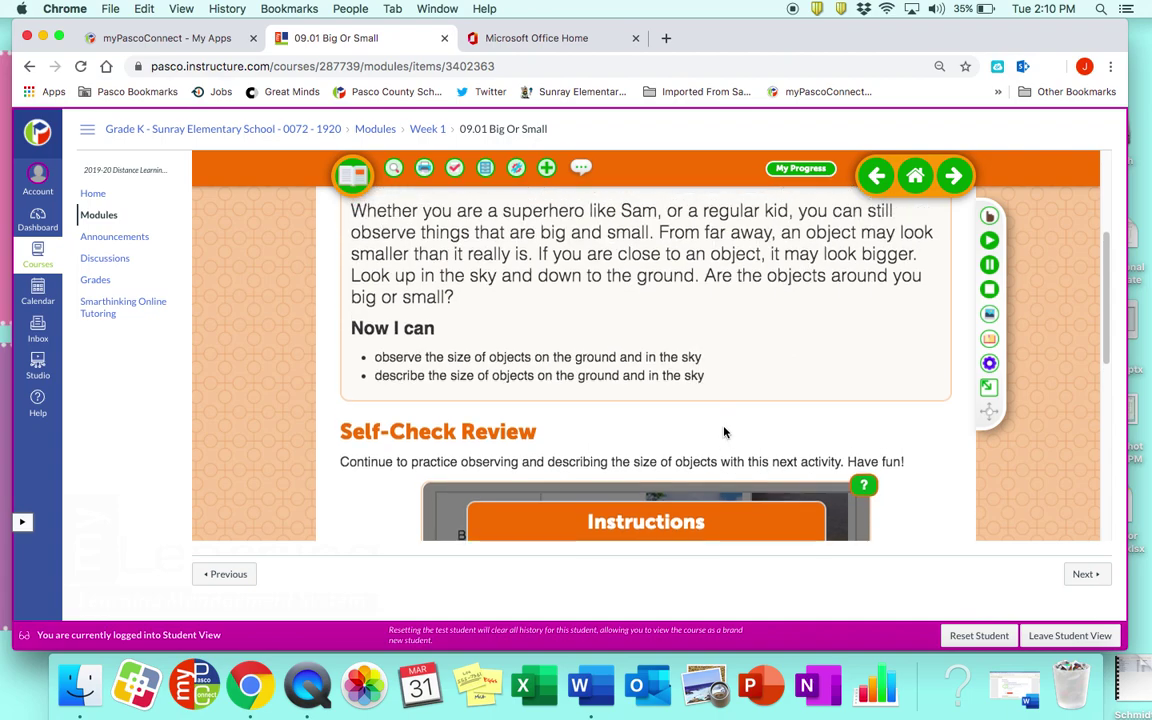
{"action": "left_click", "coordinate": [953, 178]}
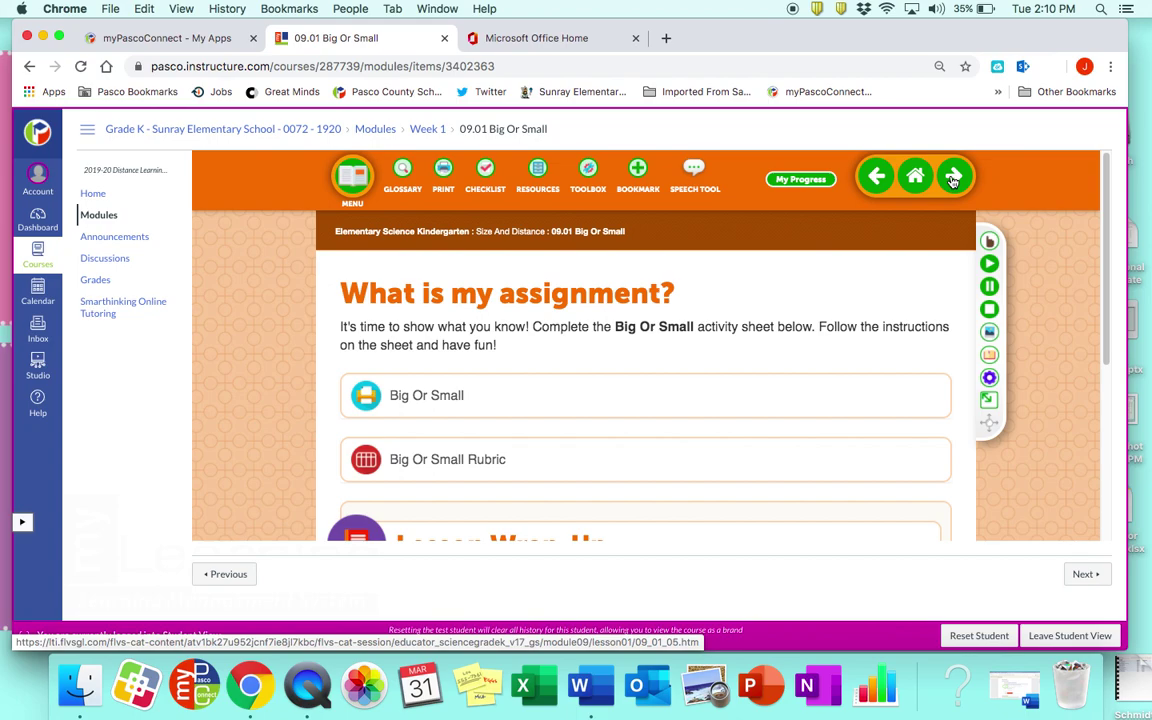
{"action": "scroll", "coordinate": [777, 318], "scroll_direction": "down", "scroll_amount": 1}
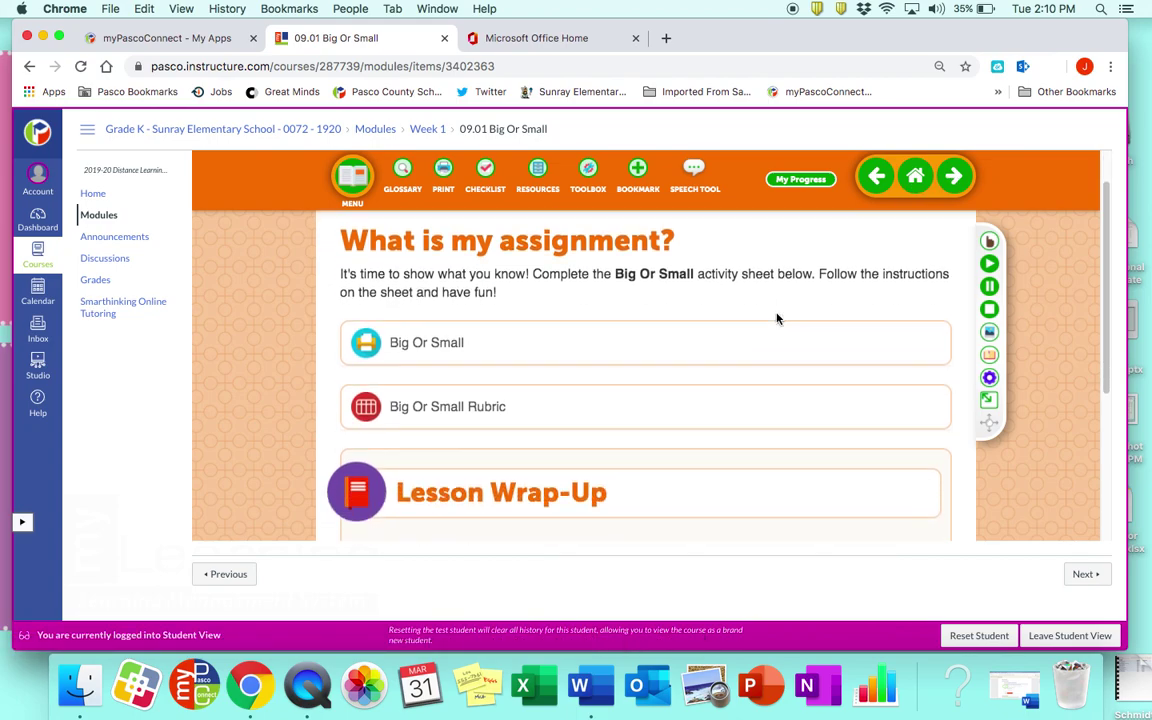
- Open the Big Or Small sheet and save it to the Desktop as big_or_small_0000037641.pdf
{"action": "left_click", "coordinate": [544, 346]}
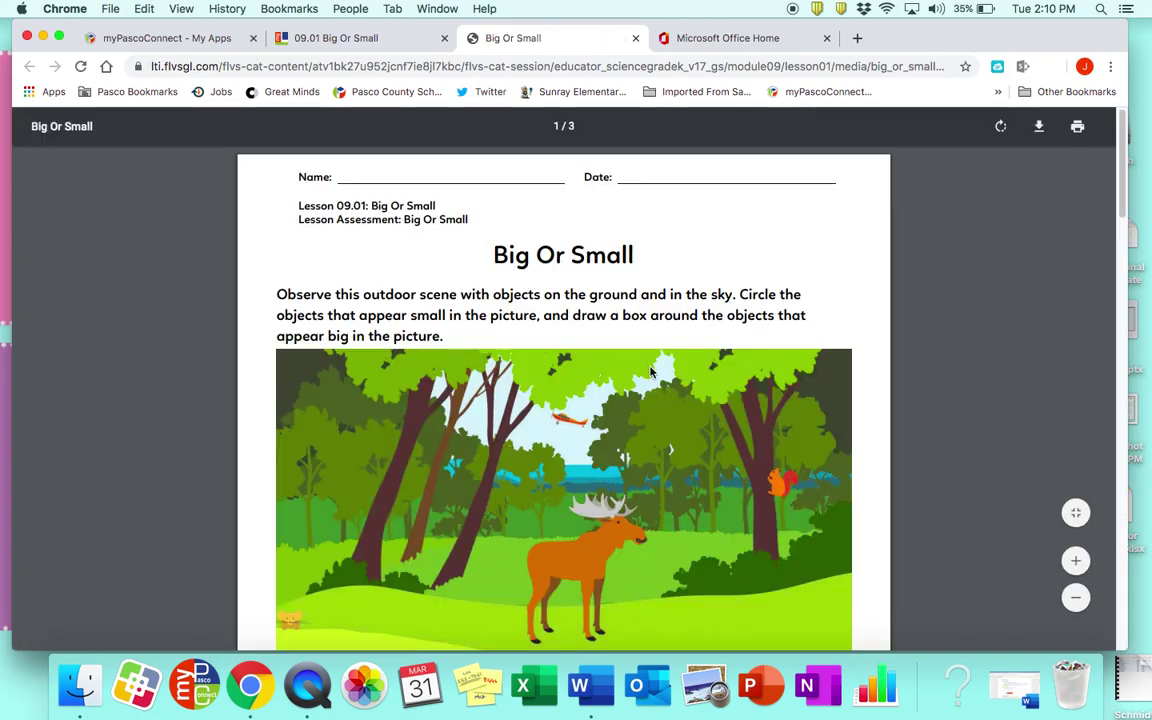
{"action": "scroll", "coordinate": [585, 329], "scroll_direction": "down", "scroll_amount": 1}
{"action": "left_click", "coordinate": [1040, 128]}
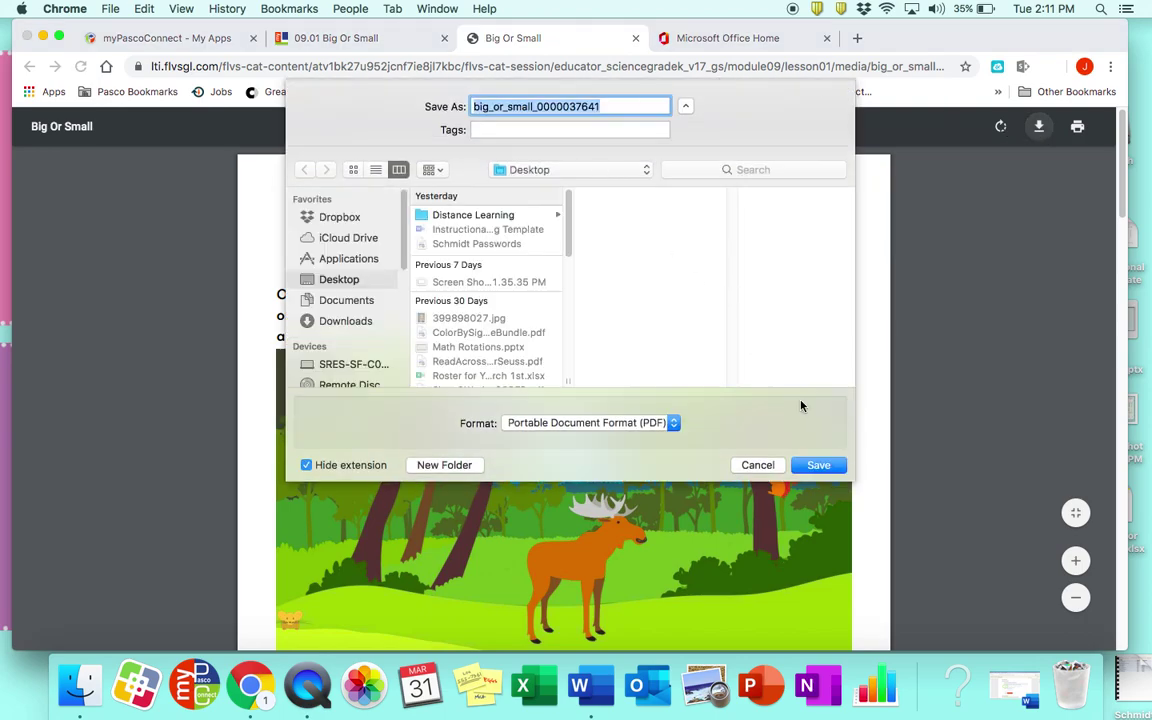
{"action": "left_click", "coordinate": [819, 465]}
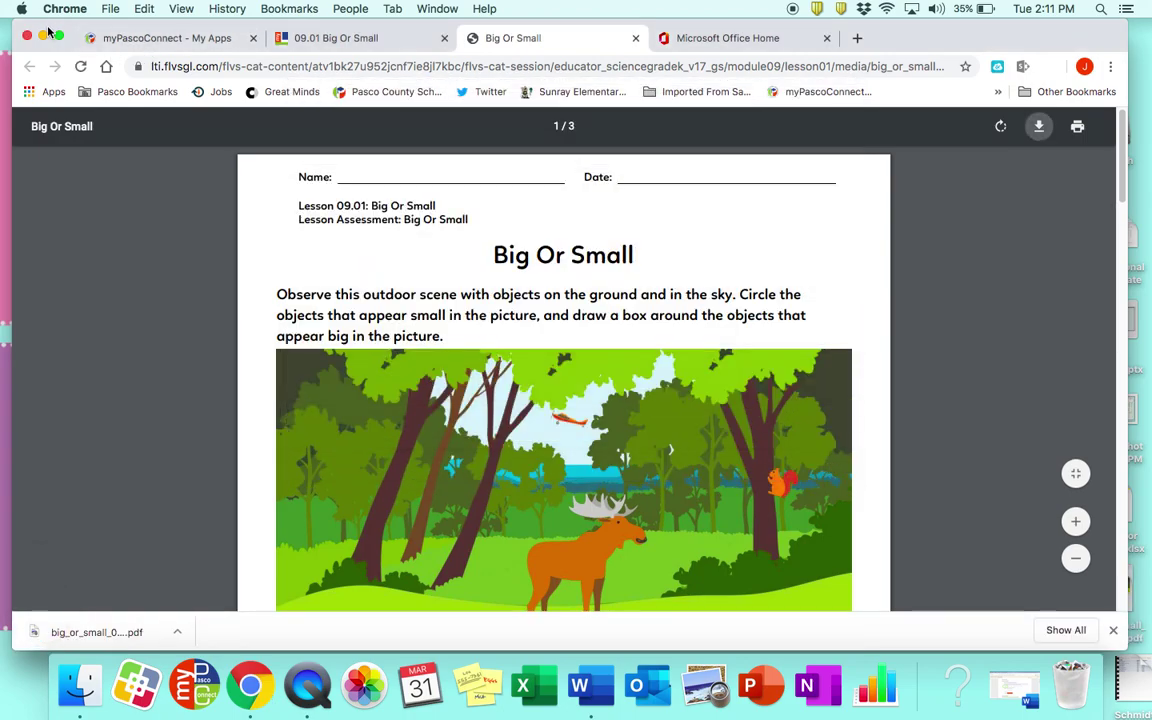
- Open big_or_small_0000037641.pdf from the Desktop in Preview and show the Markup toolbar
{"action": "left_click", "coordinate": [43, 37]}
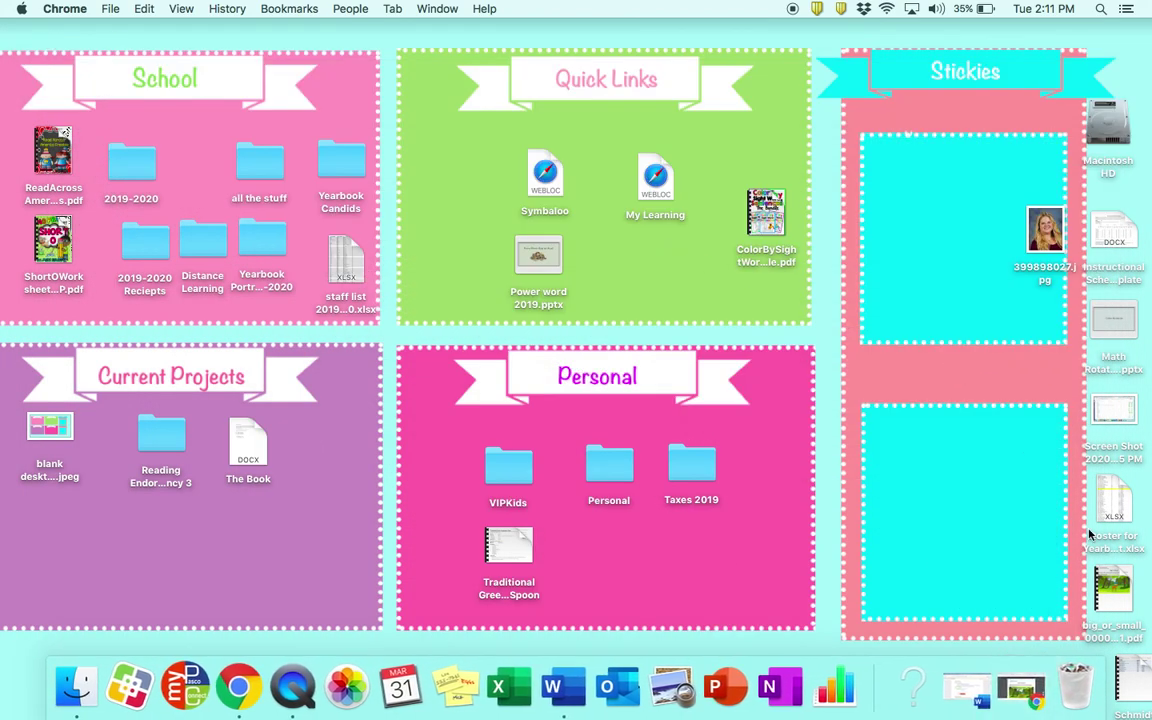
{"action": "double_click", "coordinate": [1113, 588]}
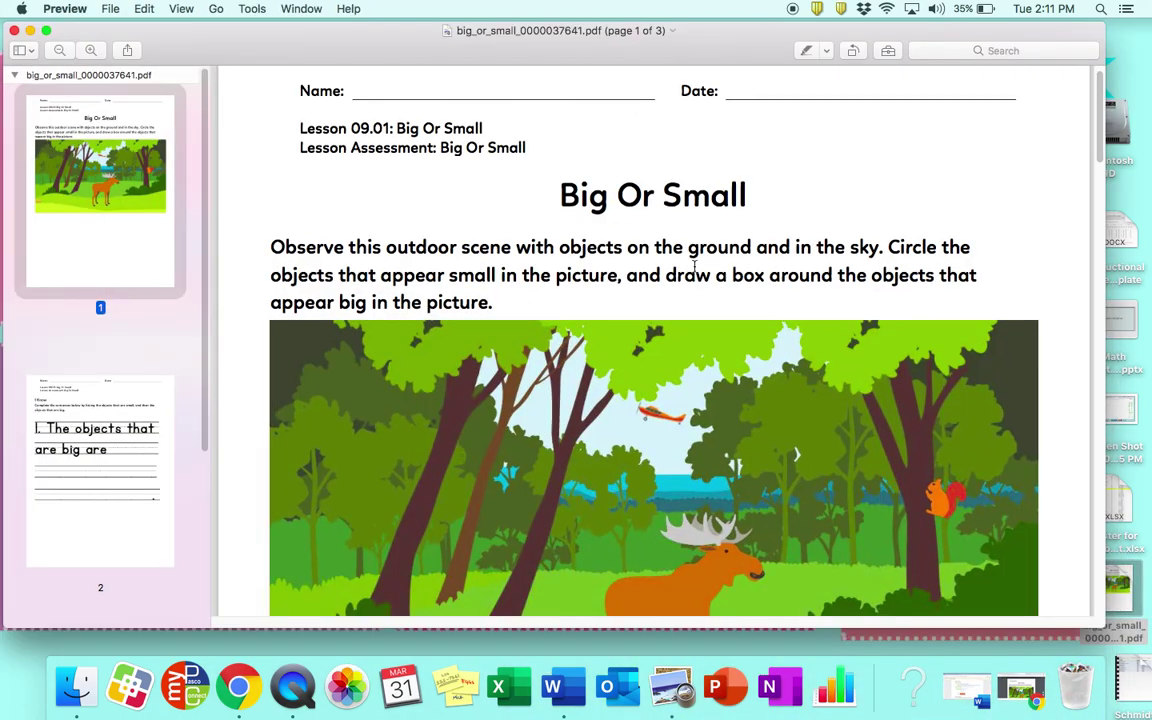
{"action": "left_click", "coordinate": [887, 51]}
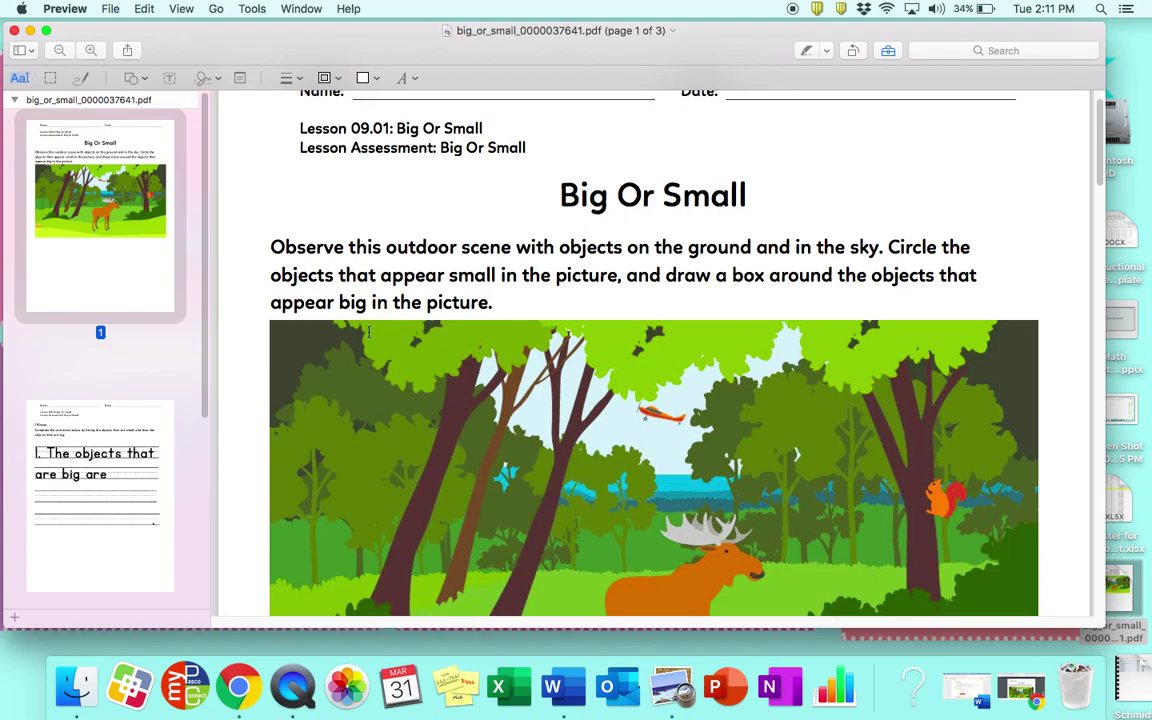
{"action": "scroll", "coordinate": [369, 332], "scroll_direction": "down", "scroll_amount": 5}
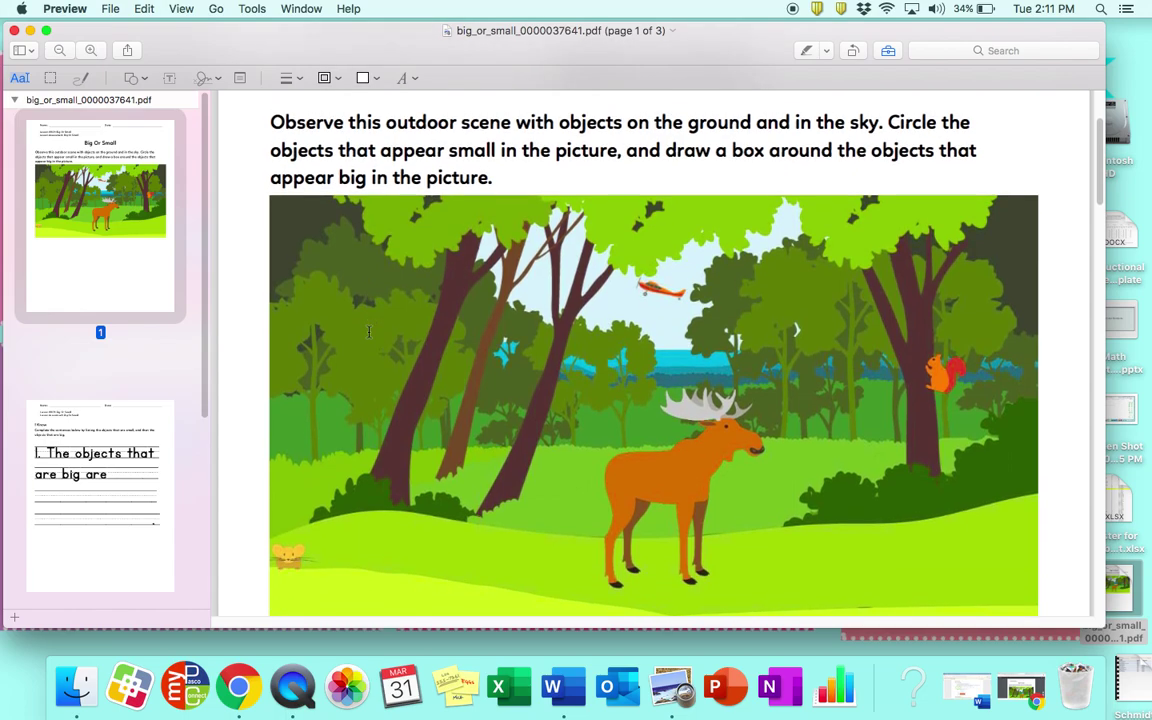
{"action": "scroll", "coordinate": [369, 332], "scroll_direction": "up", "scroll_amount": 5}
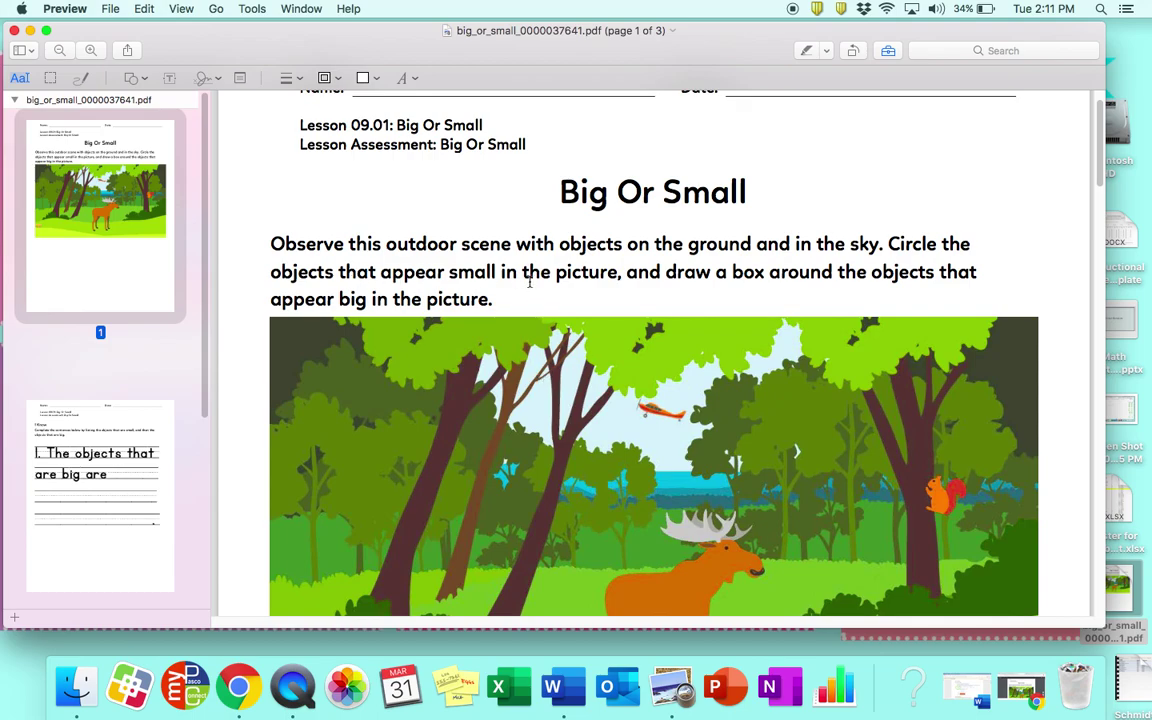
{"action": "scroll", "coordinate": [659, 383], "scroll_direction": "down", "scroll_amount": 1}
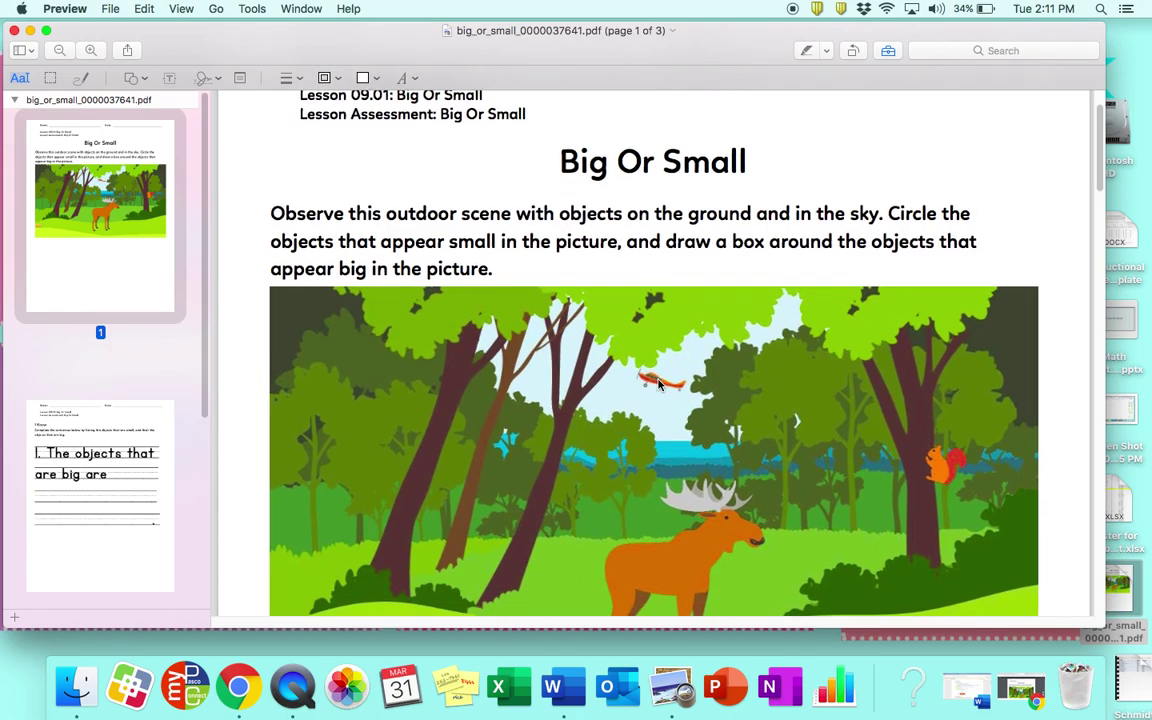
- Draw freehand Sketch loops around the plane and the squirrel, declining the perfect-shape suggestions
{"action": "left_click", "coordinate": [144, 79]}
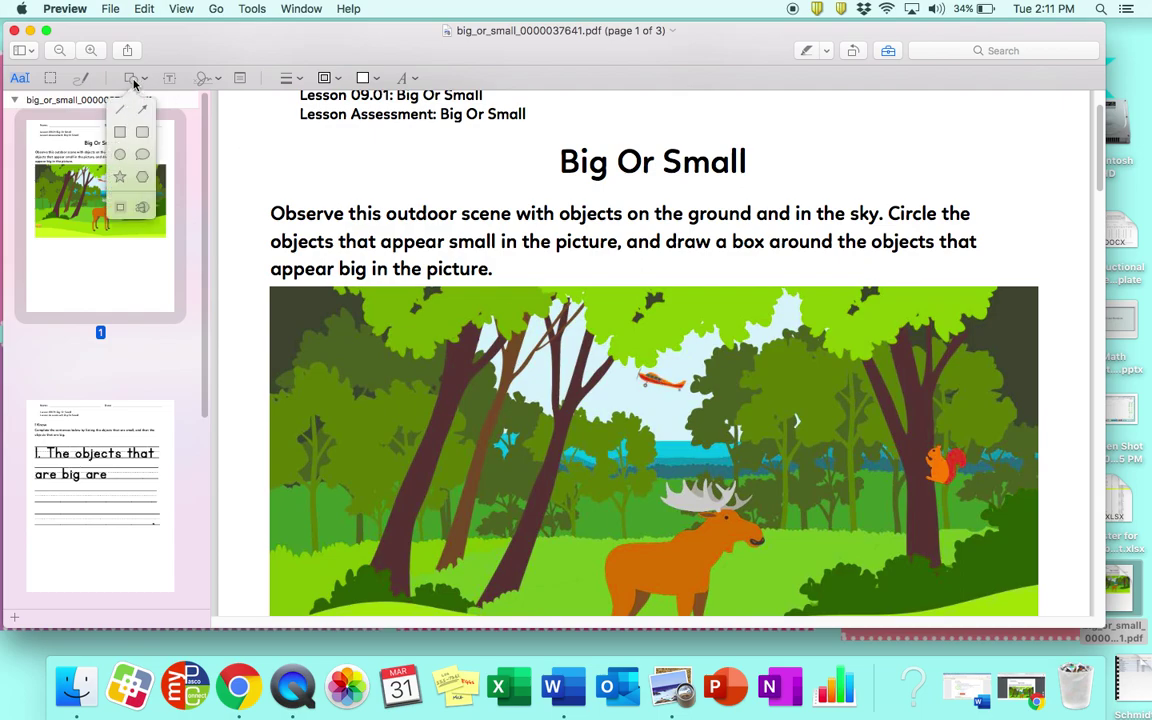
{"action": "left_click", "coordinate": [128, 77]}
{"action": "left_click", "coordinate": [89, 79]}
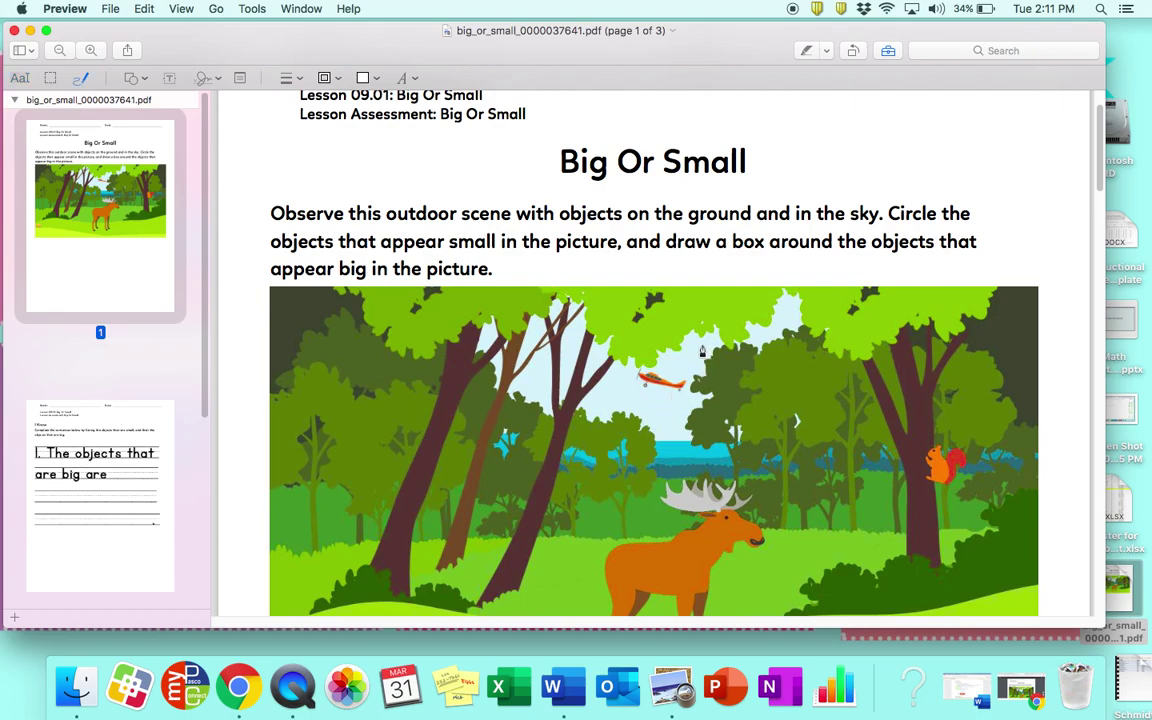
{"action": "mouse_move", "coordinate": [700, 350]}
{"action": "left_mouse_down"}
{"action": "mouse_move", "coordinate": [600, 370]}
{"action": "mouse_move", "coordinate": [642, 424]}
{"action": "mouse_move", "coordinate": [706, 406]}
{"action": "mouse_move", "coordinate": [700, 350]}
{"action": "left_mouse_up"}
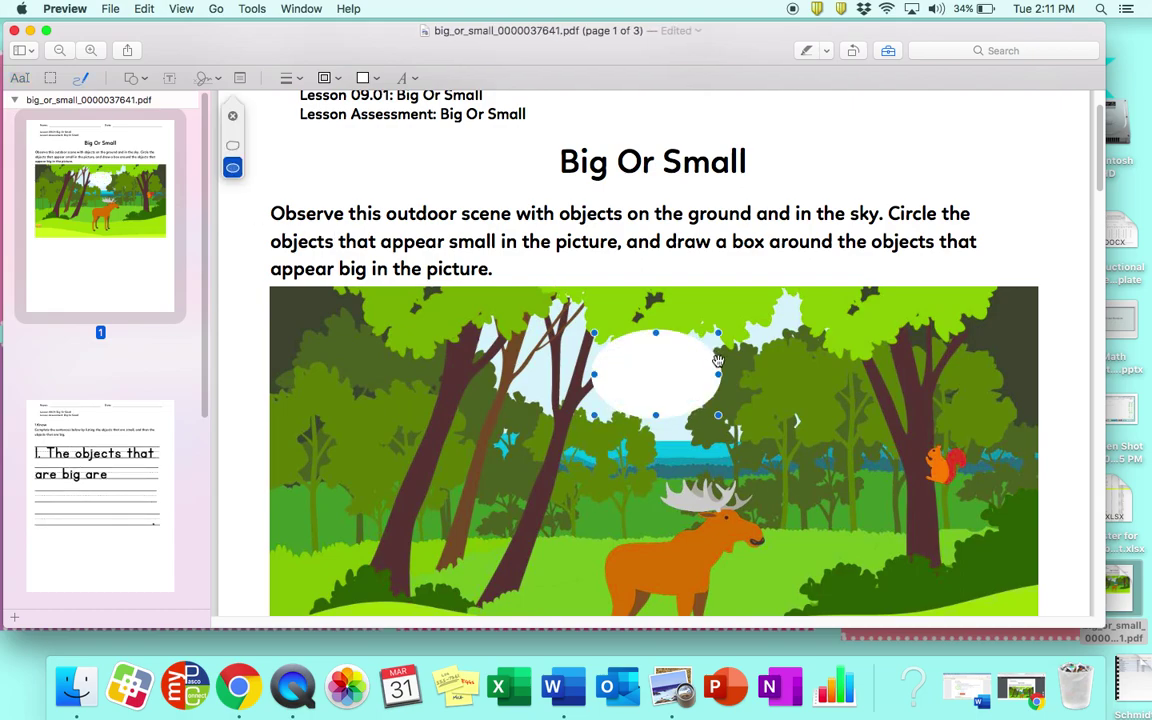
{"action": "left_click", "coordinate": [233, 147]}
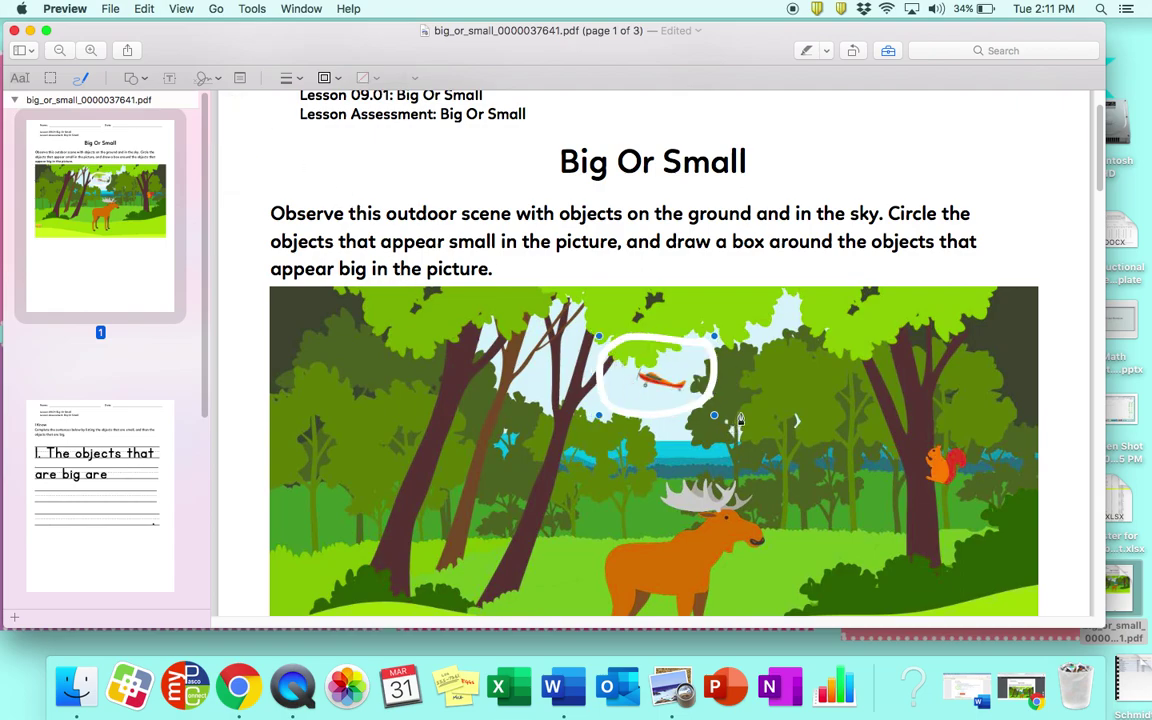
{"action": "mouse_move", "coordinate": [968, 440]}
{"action": "left_mouse_down"}
{"action": "mouse_move", "coordinate": [903, 451]}
{"action": "mouse_move", "coordinate": [896, 499]}
{"action": "mouse_move", "coordinate": [954, 510]}
{"action": "mouse_move", "coordinate": [975, 475]}
{"action": "mouse_move", "coordinate": [966, 444]}
{"action": "left_mouse_up"}
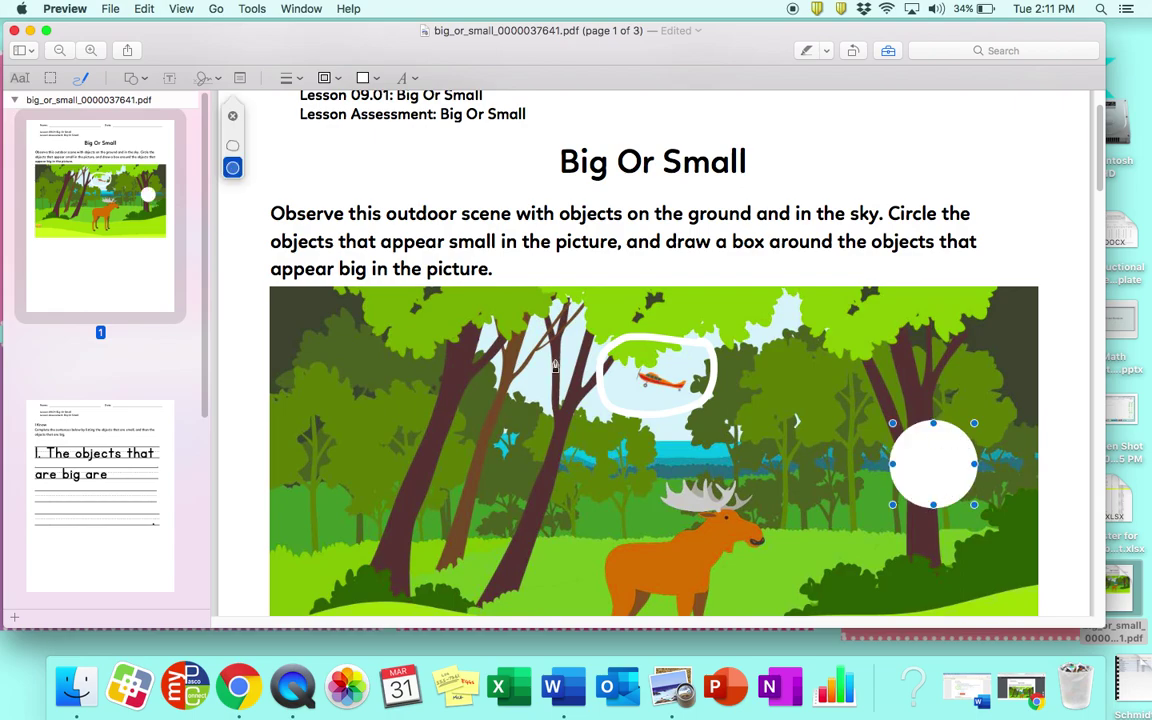
{"action": "left_click", "coordinate": [232, 147]}
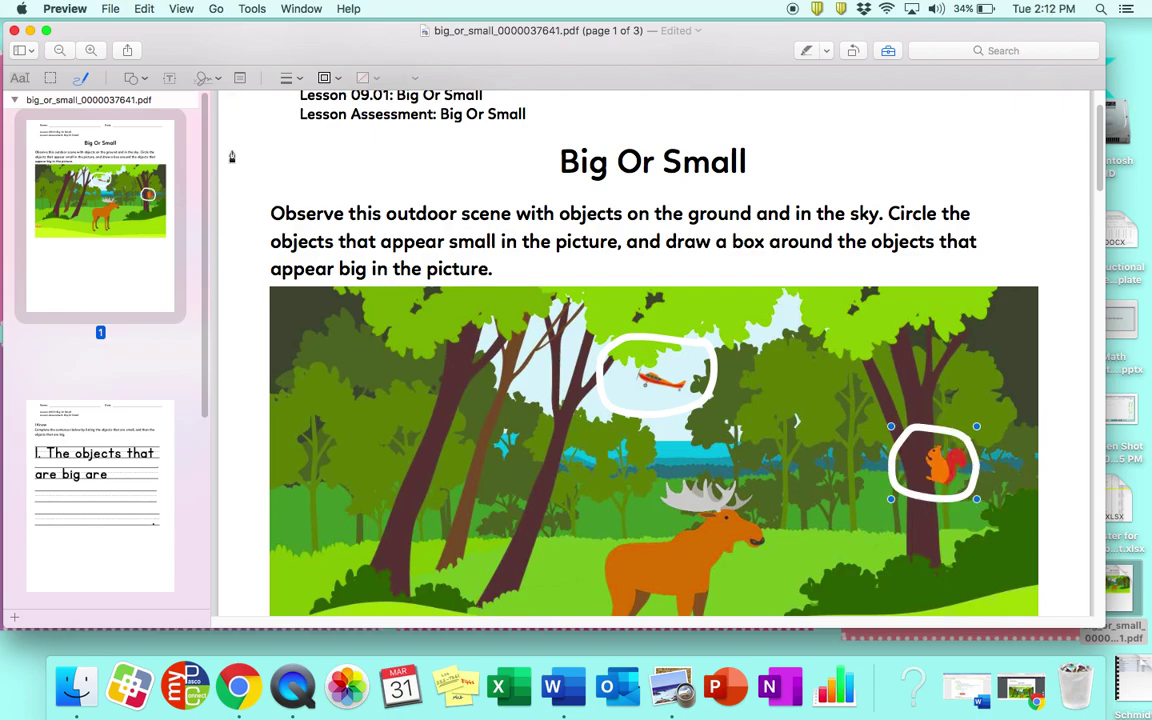
{"action": "scroll", "coordinate": [461, 553], "scroll_direction": "down", "scroll_amount": 5}
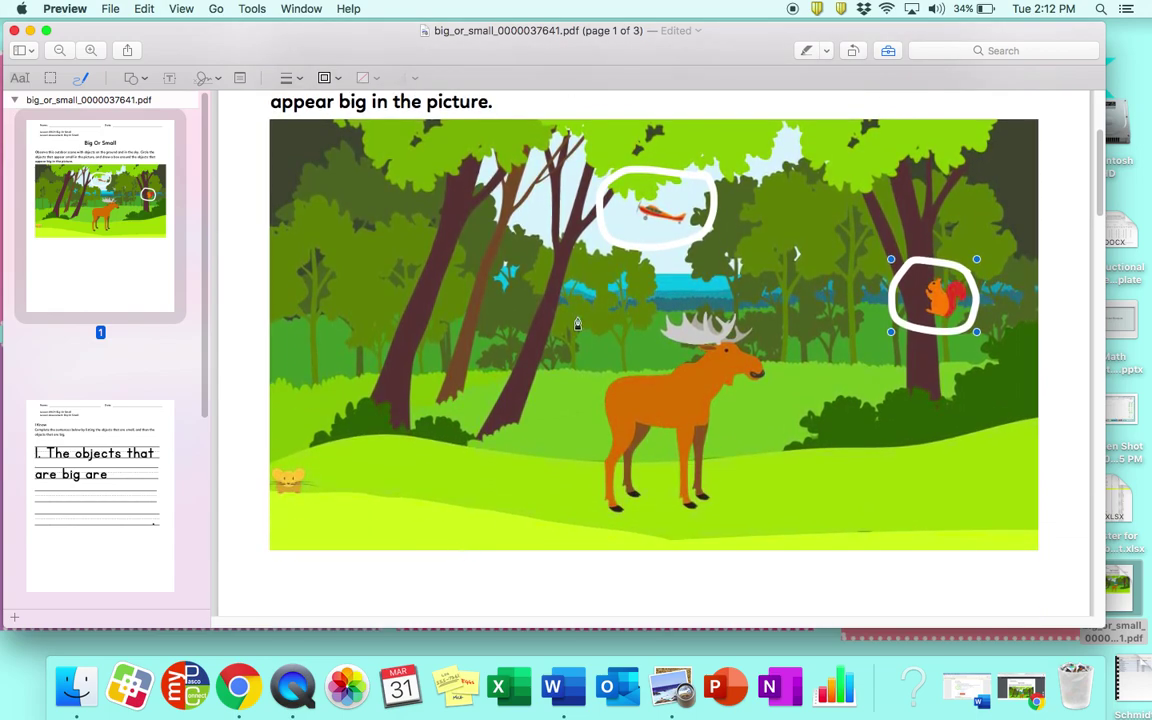
- Sketch a box around the moose and keep the hand-drawn stroke over a clean rectangle
{"action": "mouse_move", "coordinate": [574, 294]}
{"action": "left_mouse_down"}
{"action": "mouse_move", "coordinate": [597, 523]}
{"action": "mouse_move", "coordinate": [732, 503]}
{"action": "mouse_move", "coordinate": [777, 509]}
{"action": "mouse_move", "coordinate": [783, 302]}
{"action": "mouse_move", "coordinate": [576, 289]}
{"action": "left_mouse_up"}
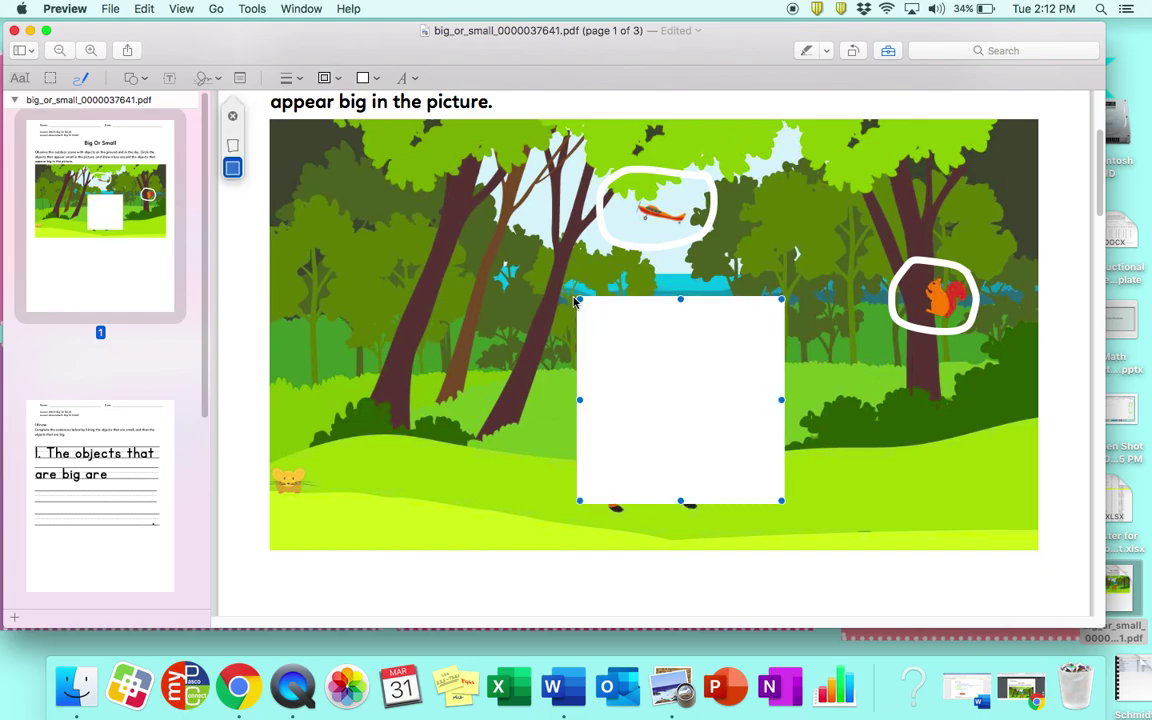
{"action": "left_click", "coordinate": [231, 146]}
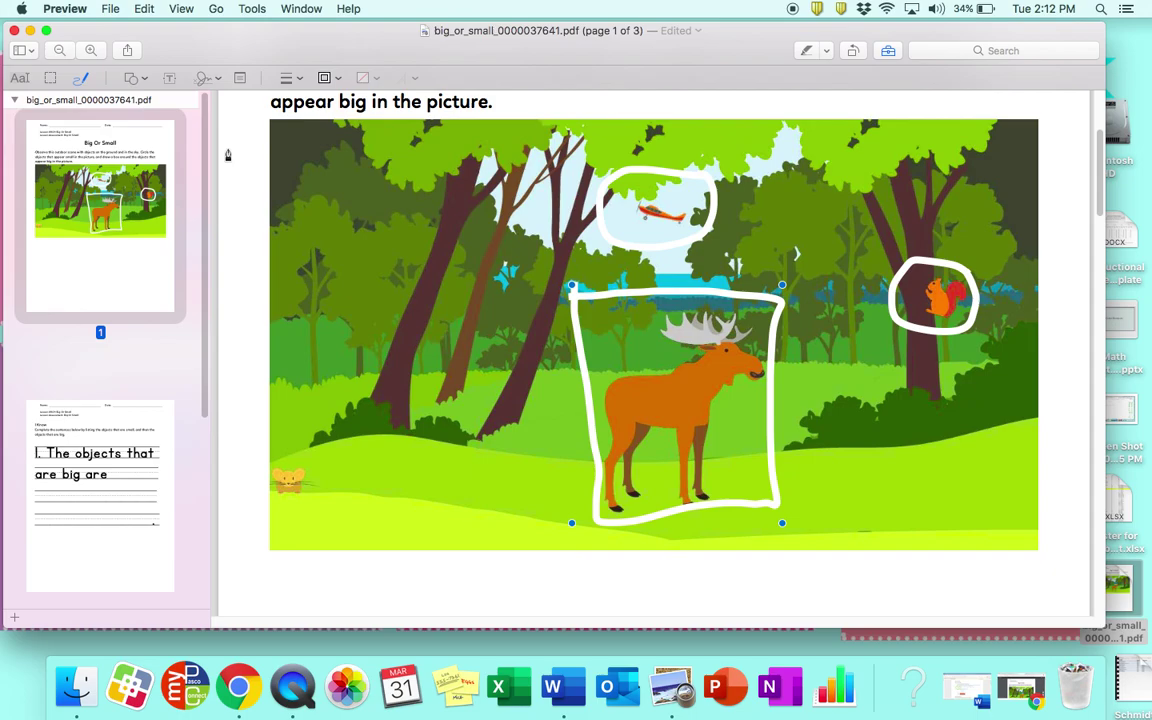
{"action": "scroll", "coordinate": [73, 404], "scroll_direction": "down", "scroll_amount": 3}
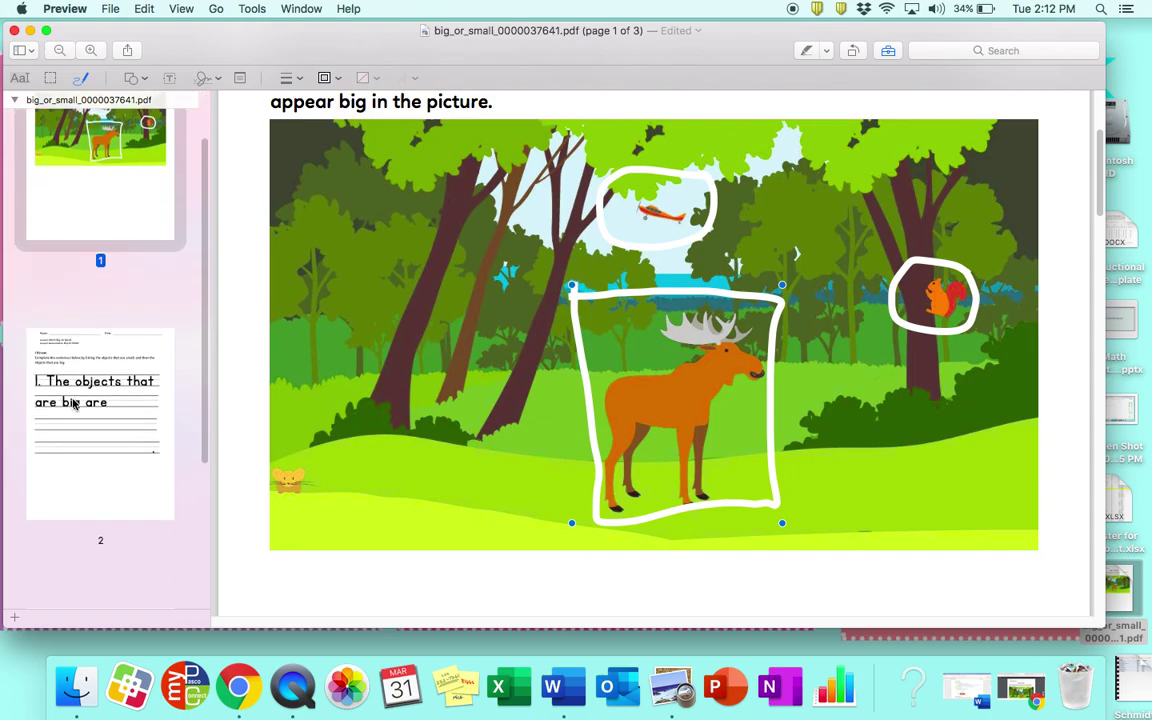
- Move to page 2 showing the writing lines under '1. The objects that are big are'
{"action": "left_click", "coordinate": [73, 404]}
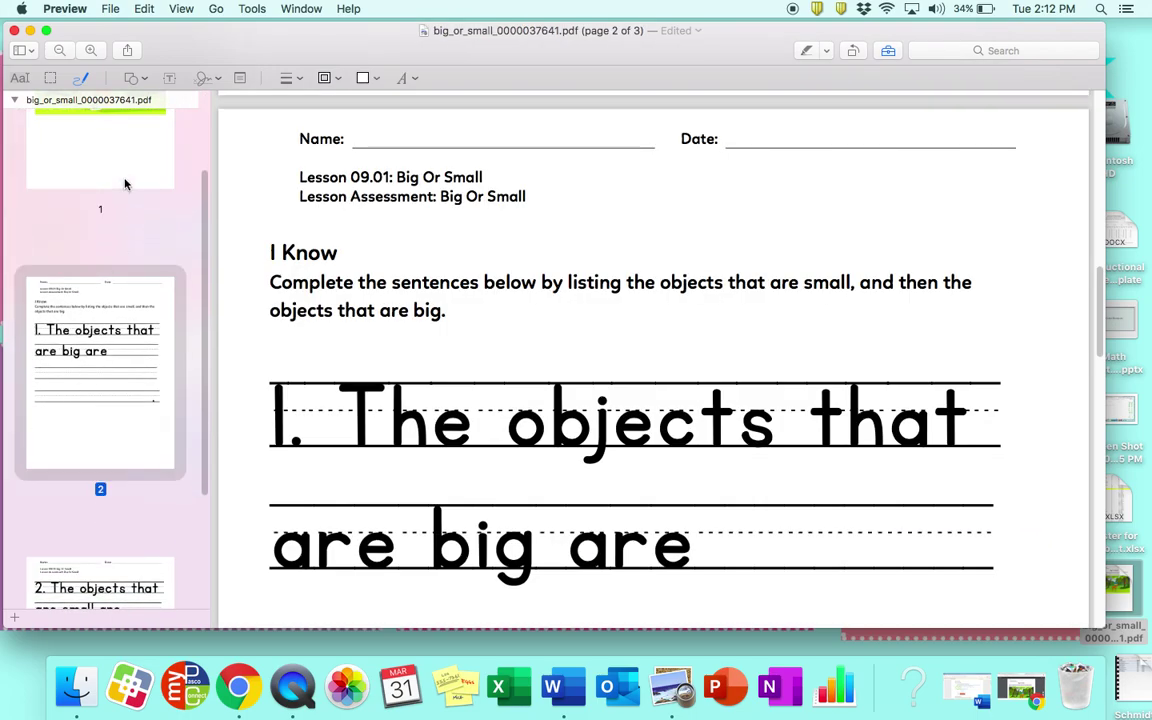
{"action": "scroll", "coordinate": [72, 404], "scroll_direction": "up", "scroll_amount": 1}
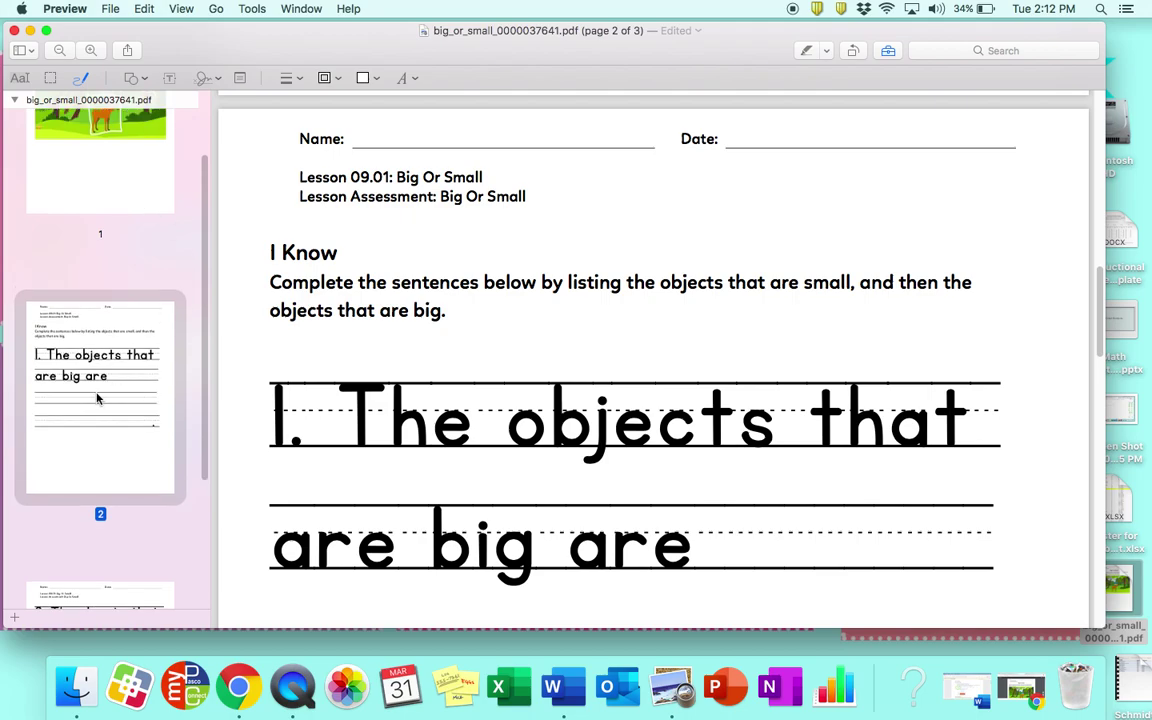
{"action": "scroll", "coordinate": [288, 400], "scroll_direction": "down", "scroll_amount": 3}
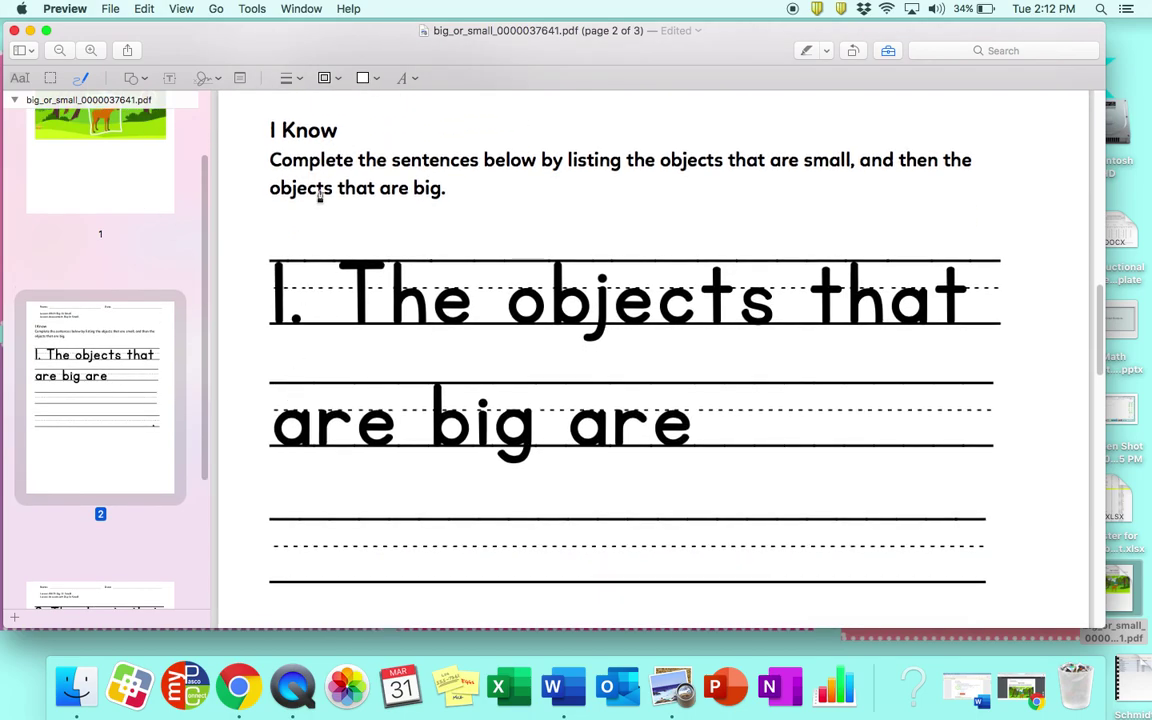
{"action": "scroll", "coordinate": [571, 342], "scroll_direction": "down", "scroll_amount": 2}
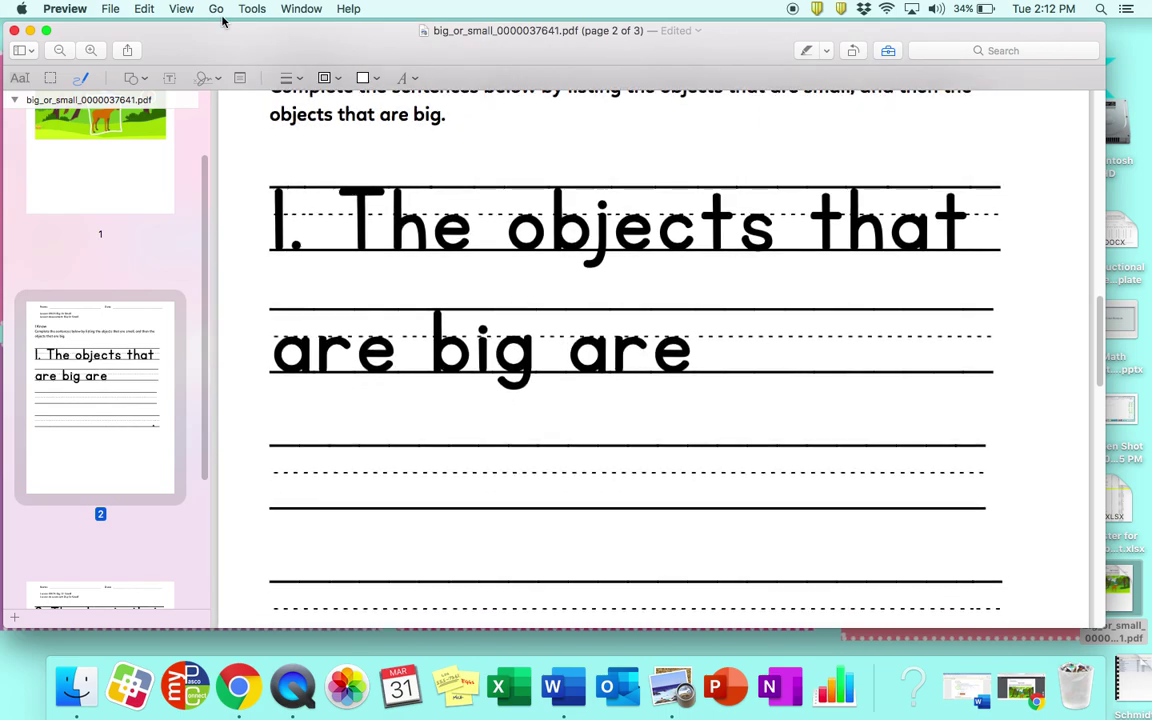
- Add a text box reading 'Moose' after 'The objects that are big are' on page 2
{"action": "left_click", "coordinate": [169, 78]}
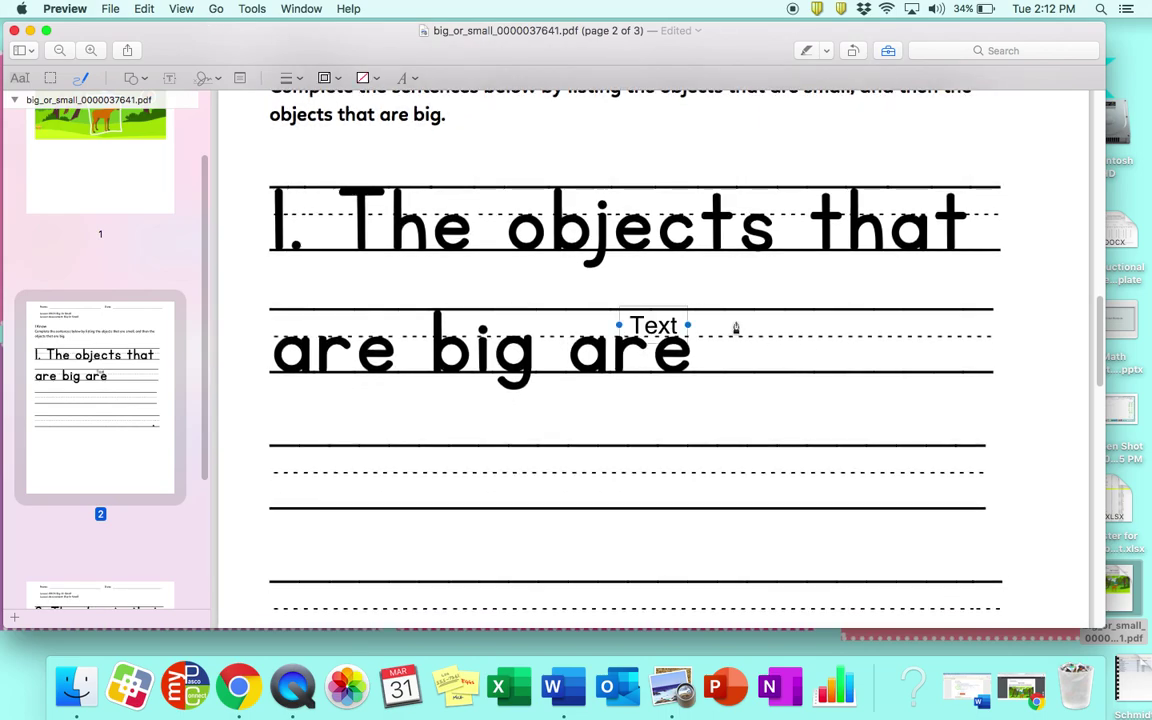
{"action": "mouse_move", "coordinate": [703, 319]}
{"action": "left_mouse_down"}
{"action": "mouse_move", "coordinate": [808, 325]}
{"action": "mouse_move", "coordinate": [802, 339]}
{"action": "mouse_move", "coordinate": [913, 340]}
{"action": "left_mouse_up"}
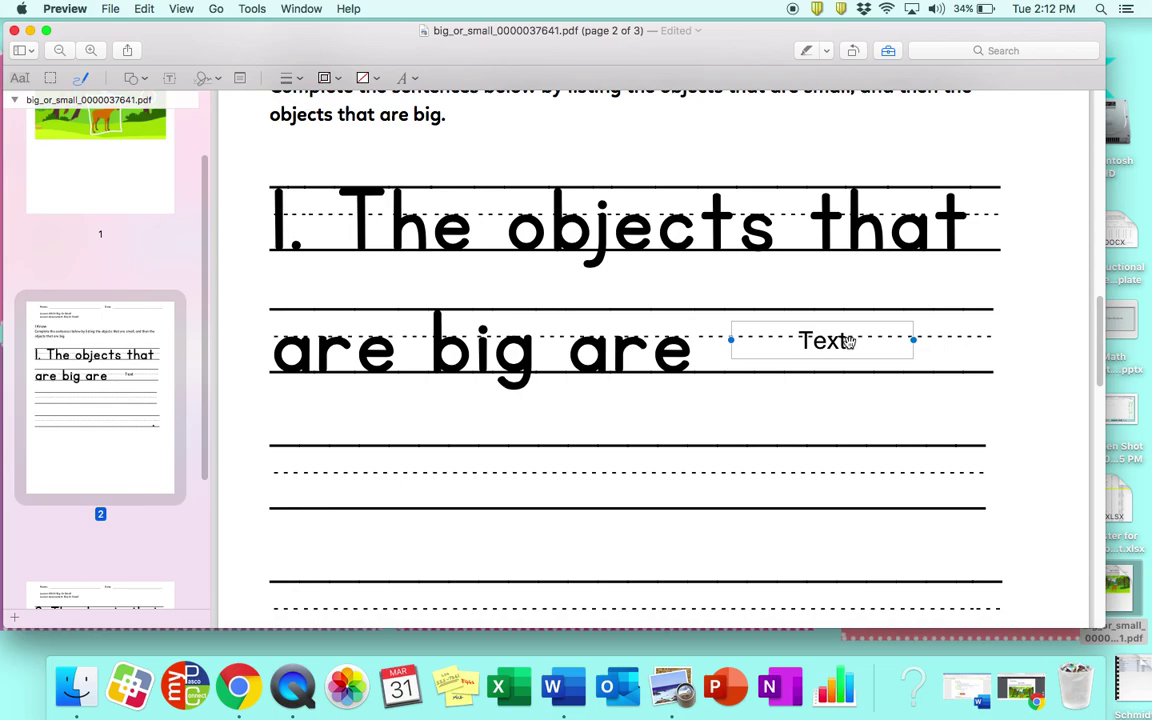
{"action": "double_click", "coordinate": [856, 342]}
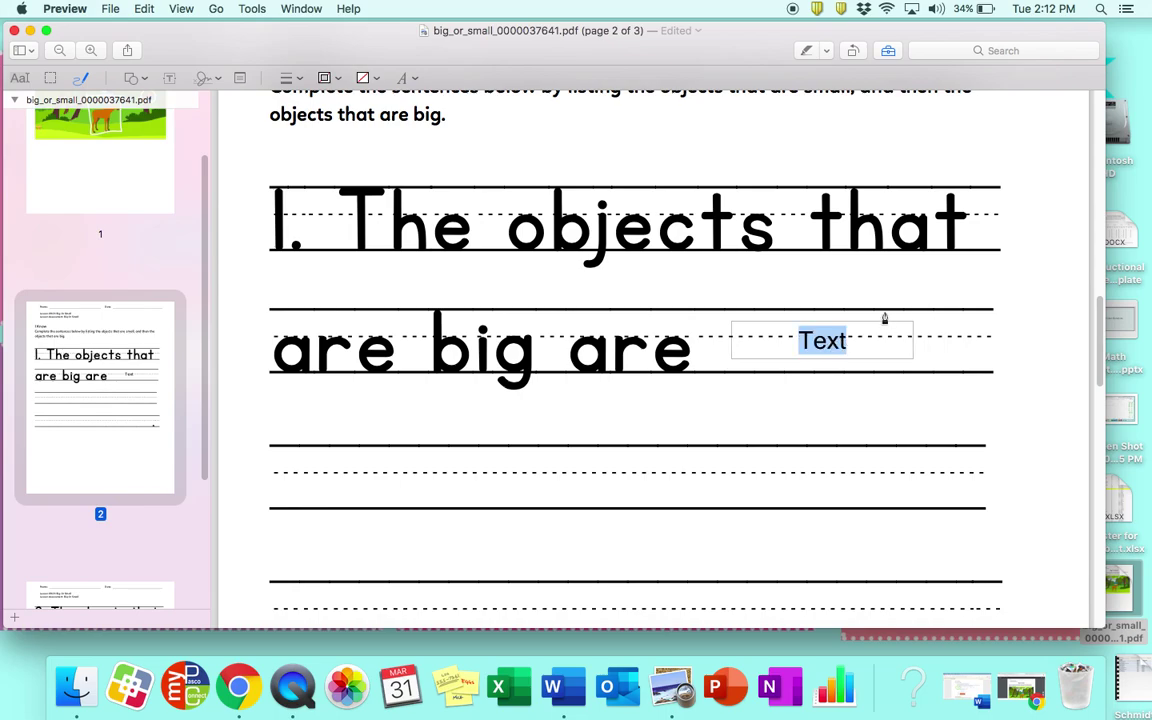
{"action": "type", "text": "Moos"}
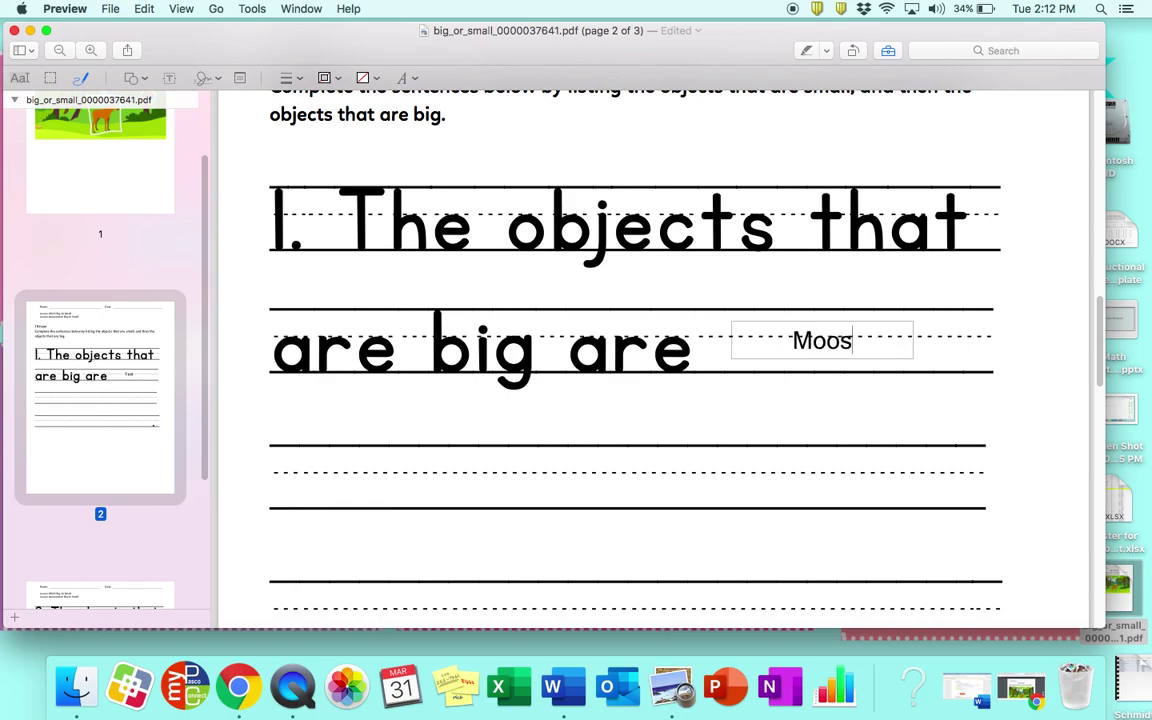
{"action": "left_click", "coordinate": [883, 397]}
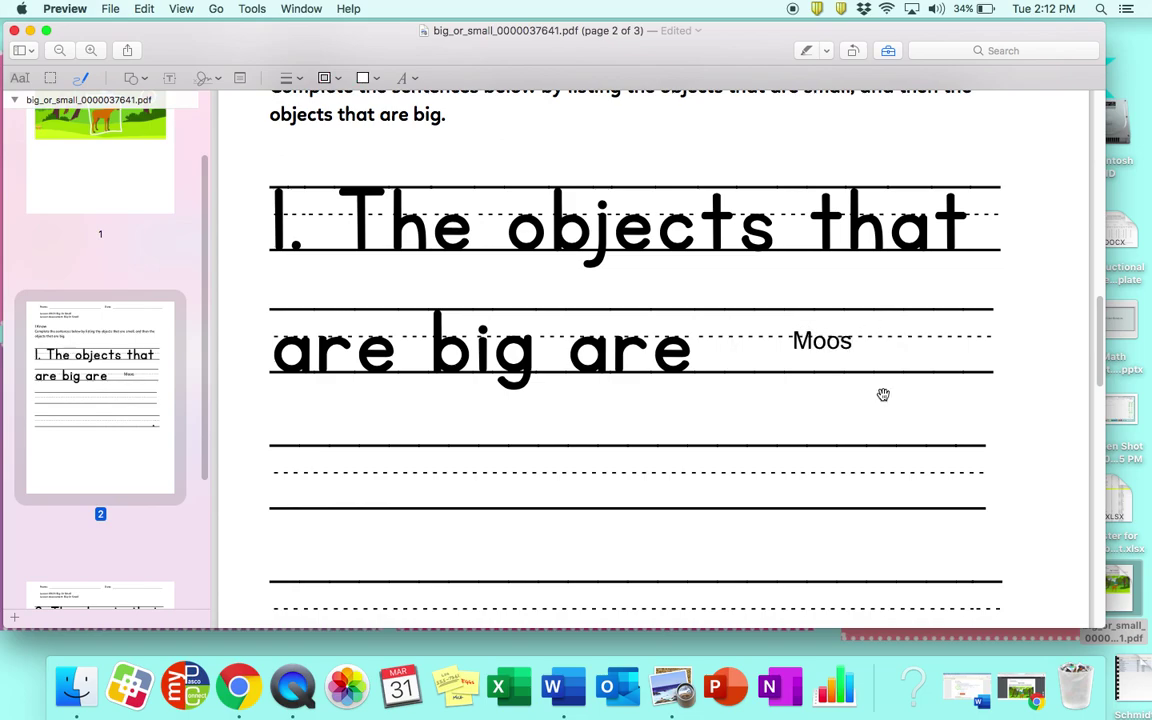
{"action": "left_click", "coordinate": [842, 341]}
{"action": "left_click", "coordinate": [855, 341]}
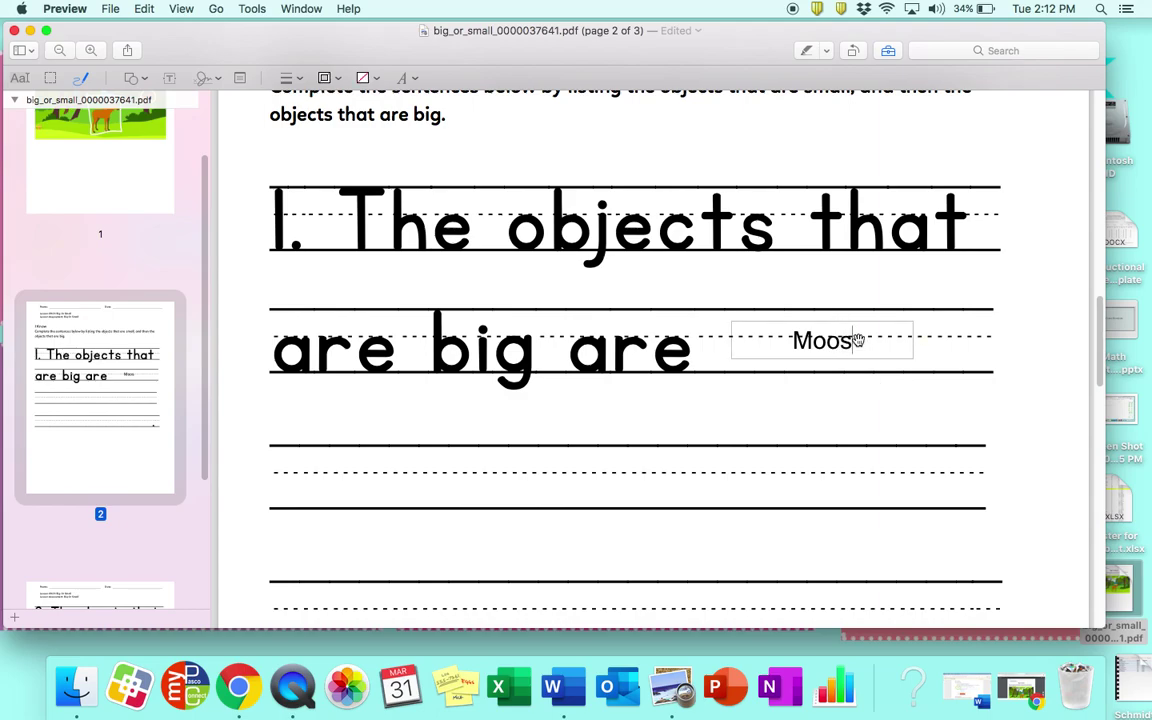
{"action": "type", "text": "e"}
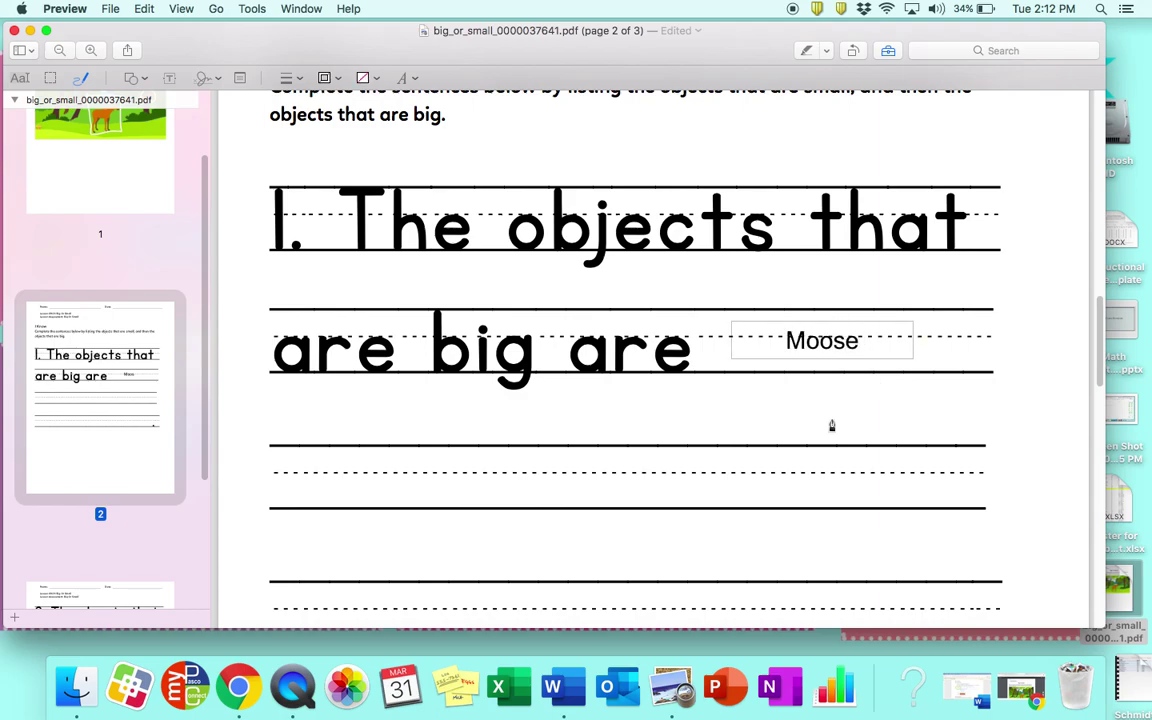
{"action": "left_click_drag", "start_coordinate": [859, 343], "coordinate": [832, 352]}
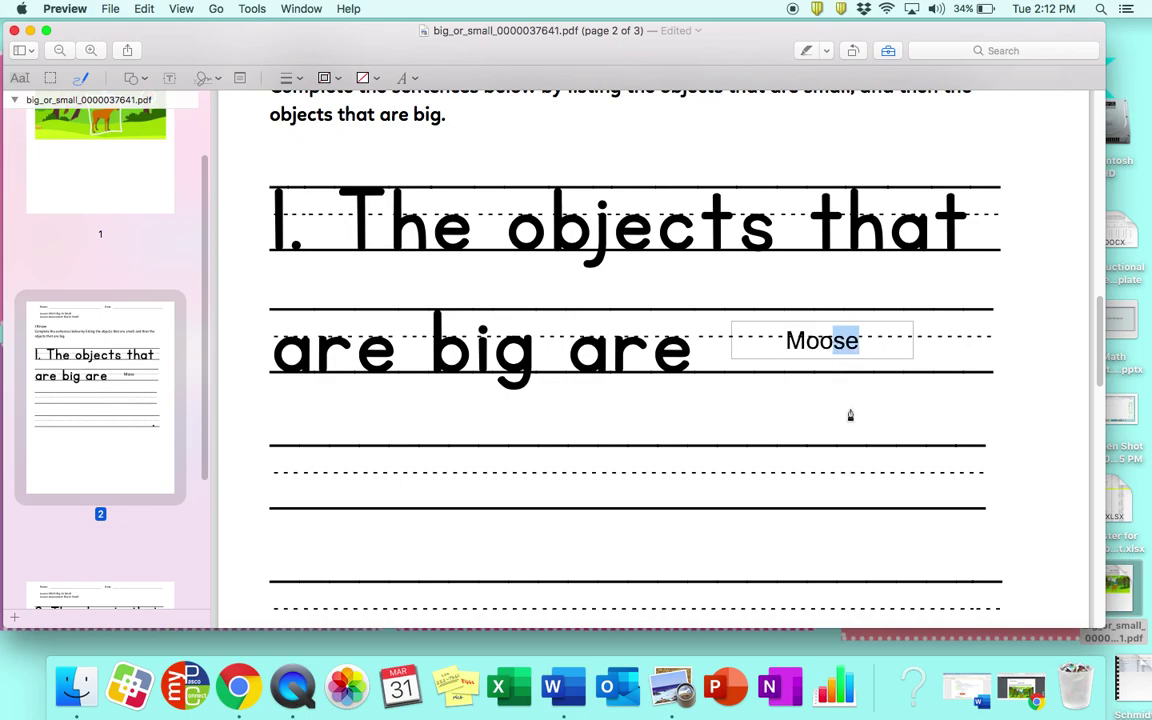
{"action": "scroll", "coordinate": [850, 415], "scroll_direction": "down", "scroll_amount": 10}
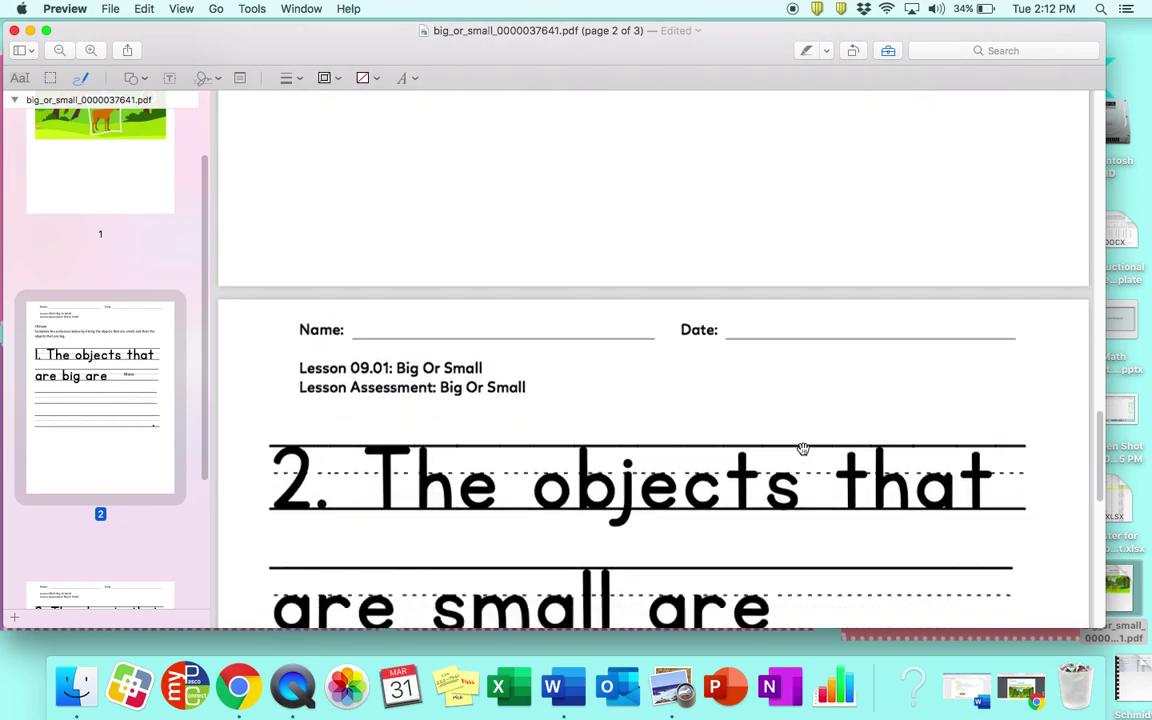
- Save the annotated Big Or Small worksheet with File > Save
{"action": "scroll", "coordinate": [803, 449], "scroll_direction": "down", "scroll_amount": 5}
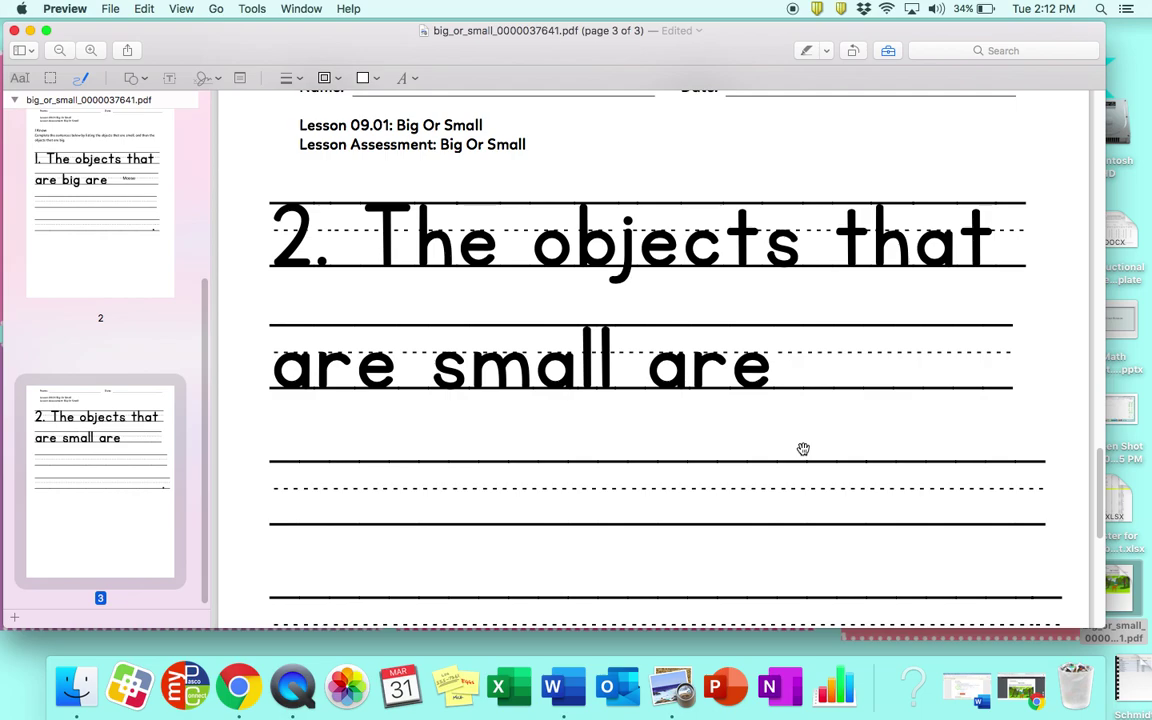
{"action": "scroll", "coordinate": [803, 449], "scroll_direction": "up", "scroll_amount": 2}
{"action": "left_click", "coordinate": [110, 8]}
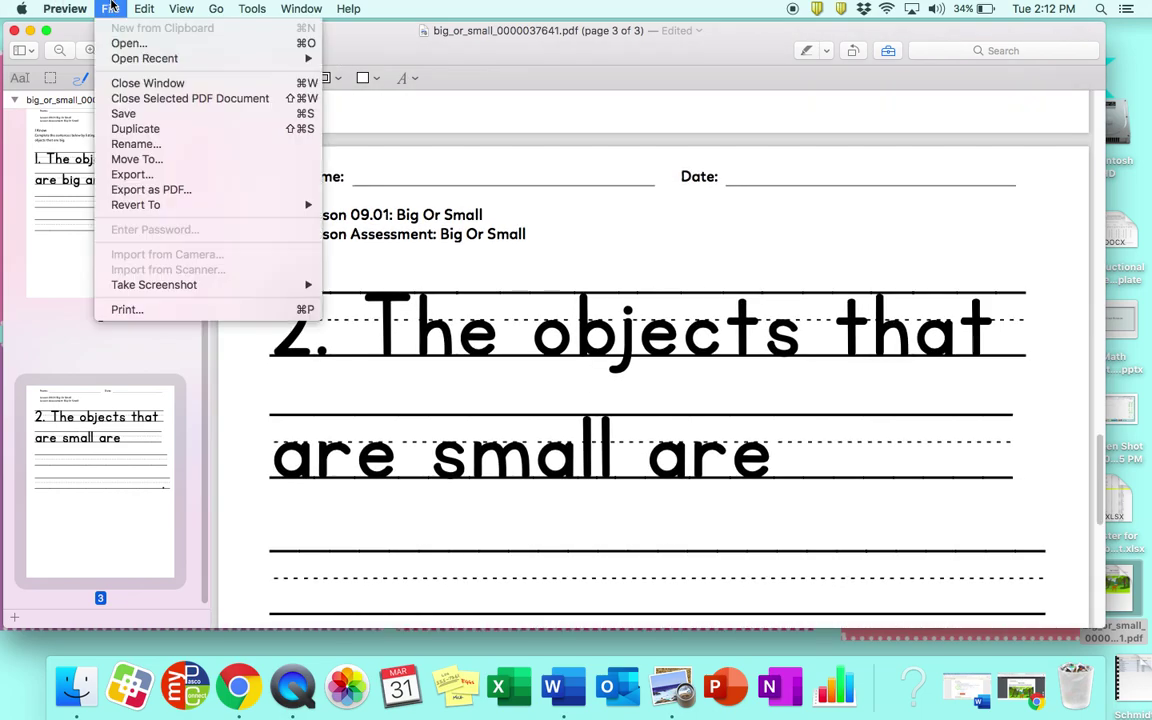
{"action": "left_click", "coordinate": [131, 116]}
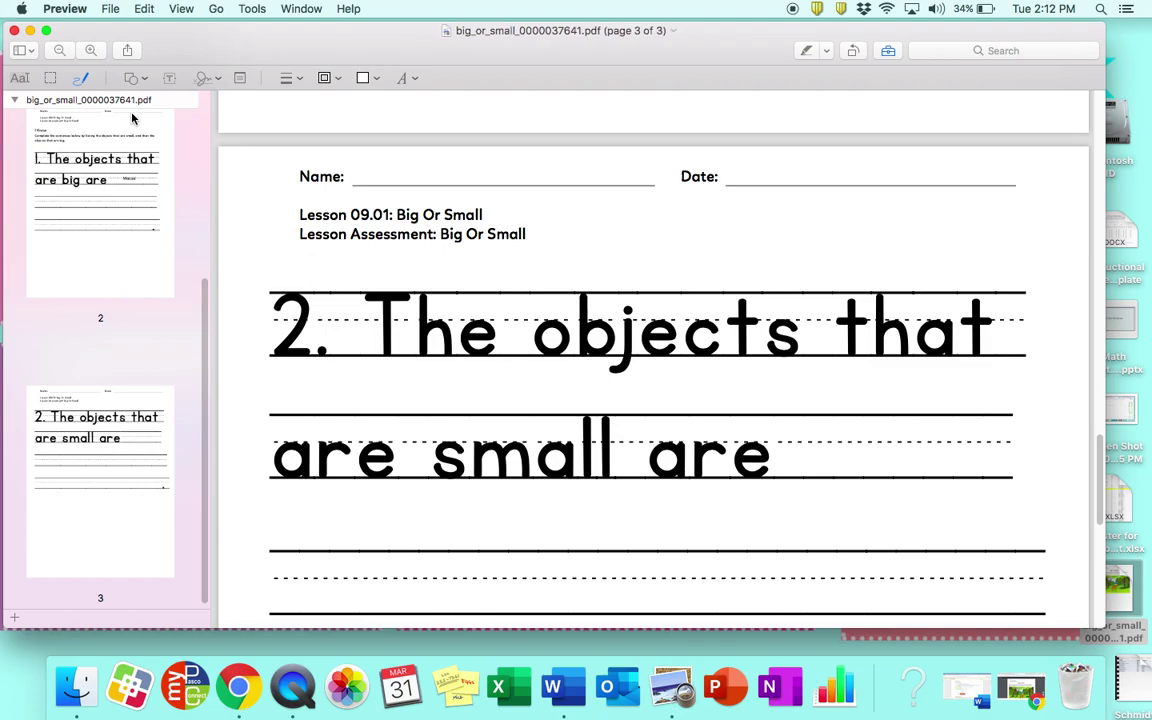
- Back in Chrome, close the Big Or Small PDF tab and go to the 09.01 assignment page
{"action": "left_click", "coordinate": [240, 690]}
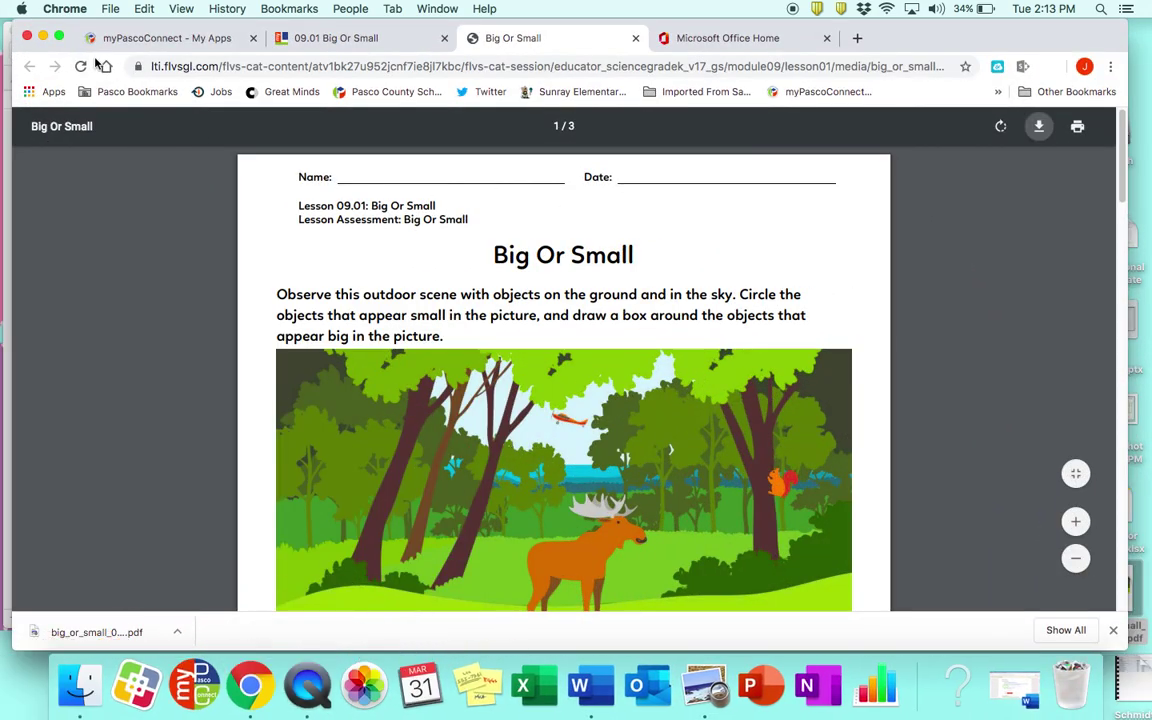
{"action": "left_click", "coordinate": [635, 38]}
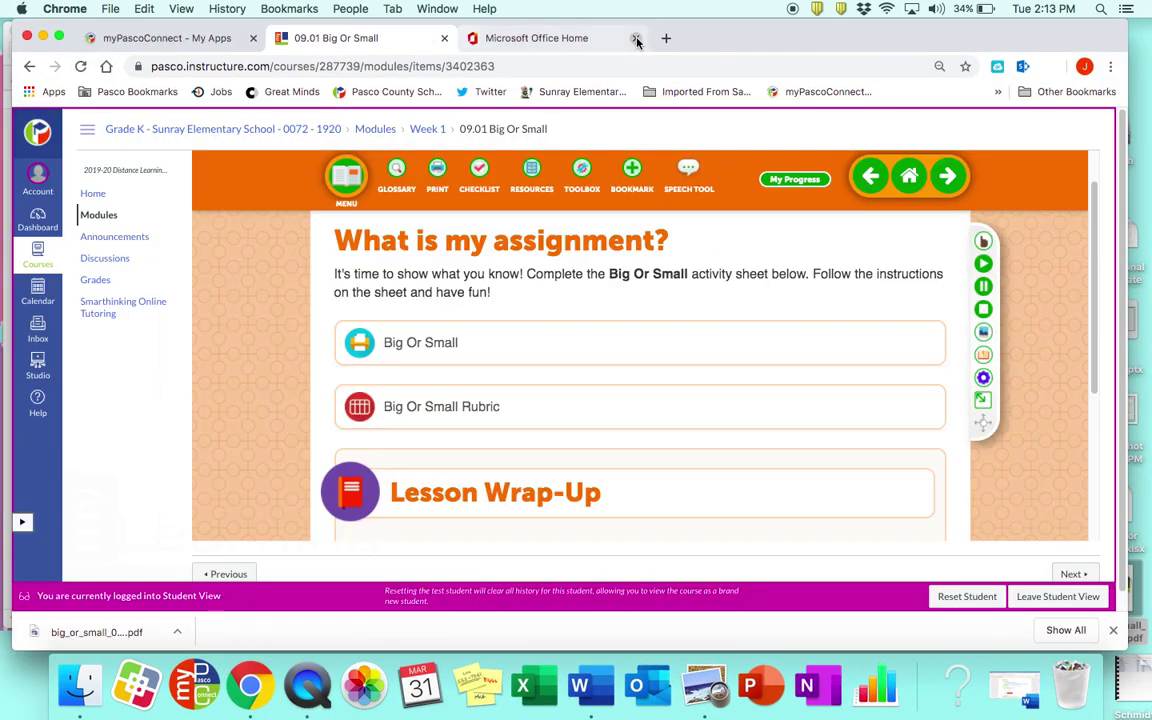
{"action": "scroll", "coordinate": [738, 290], "scroll_direction": "down", "scroll_amount": 5}
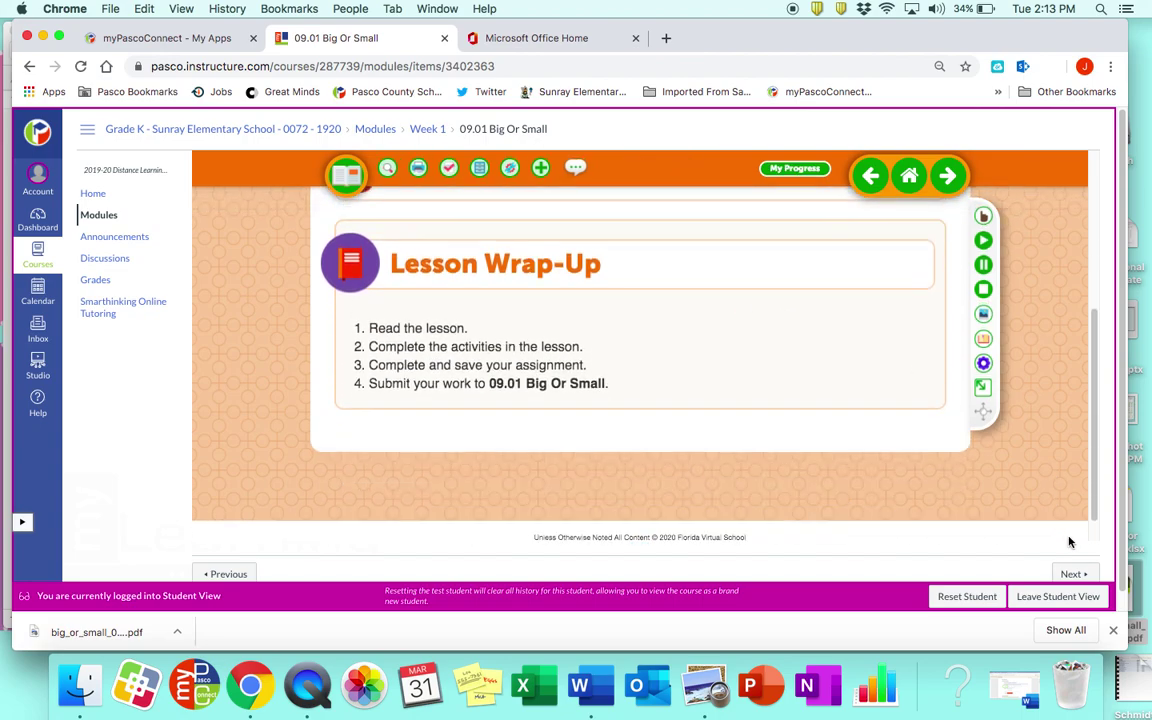
{"action": "left_click", "coordinate": [1071, 572]}
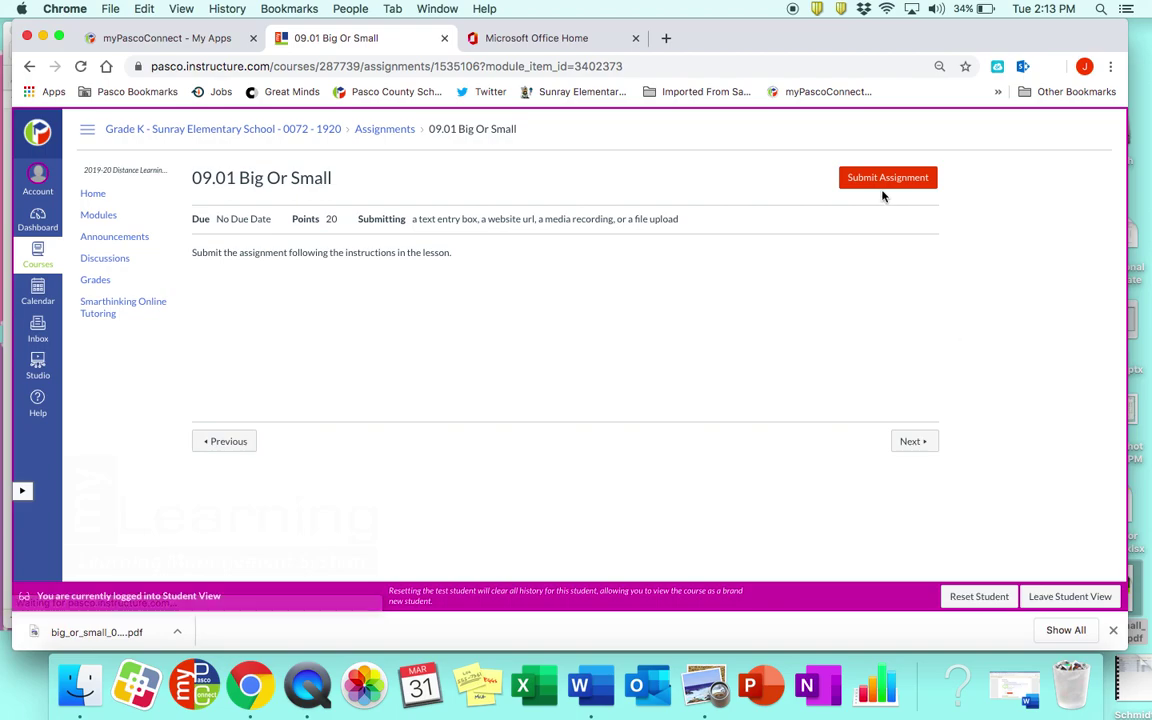
- Attach big_or_small_0000037641.pdf as the file upload and submit the 09.01 Big Or Small assignment
{"action": "left_click", "coordinate": [877, 180]}
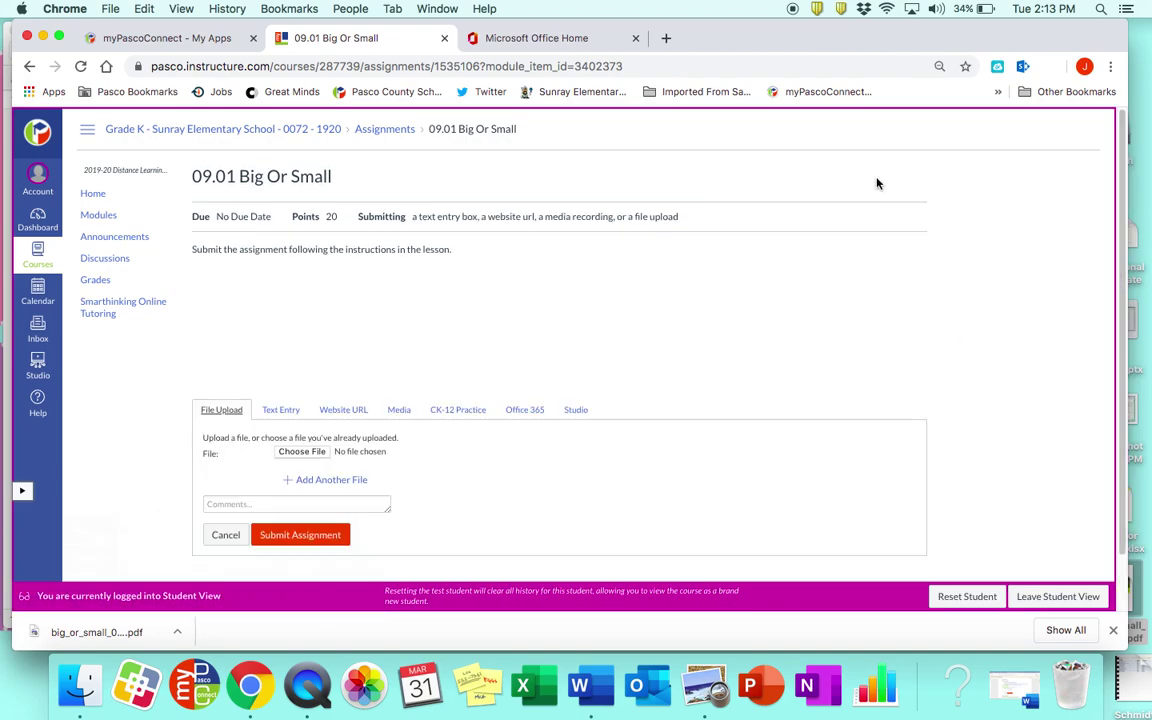
{"action": "left_click", "coordinate": [309, 453]}
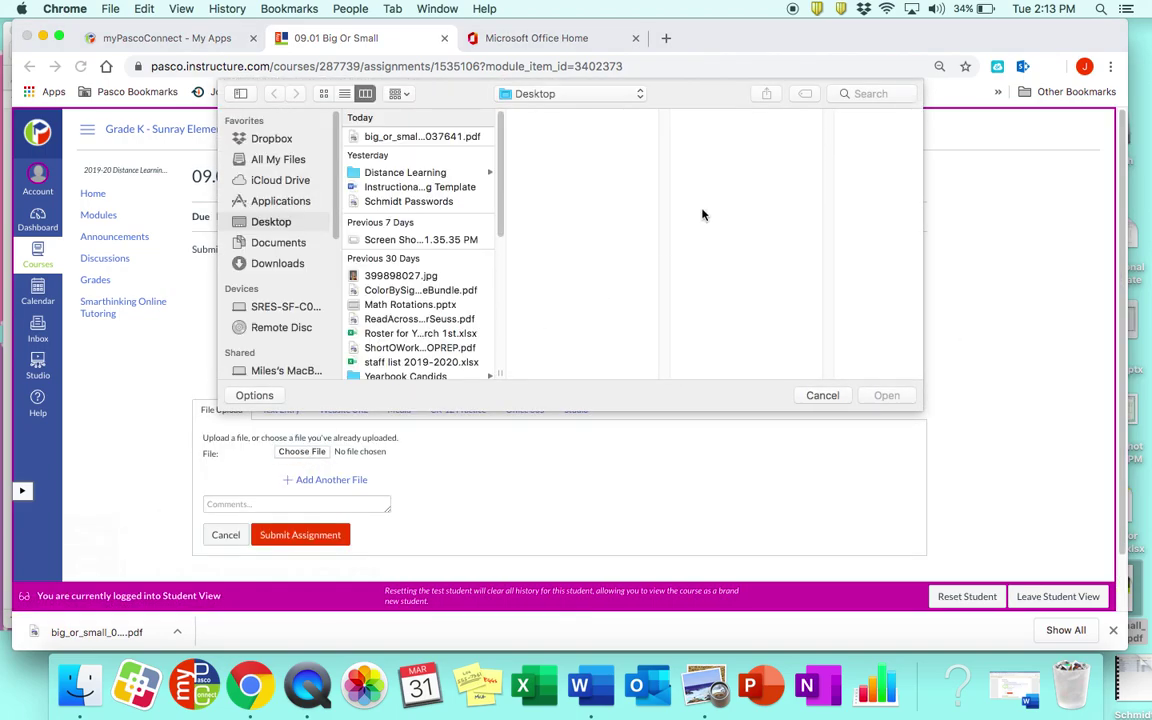
{"action": "left_click", "coordinate": [434, 138]}
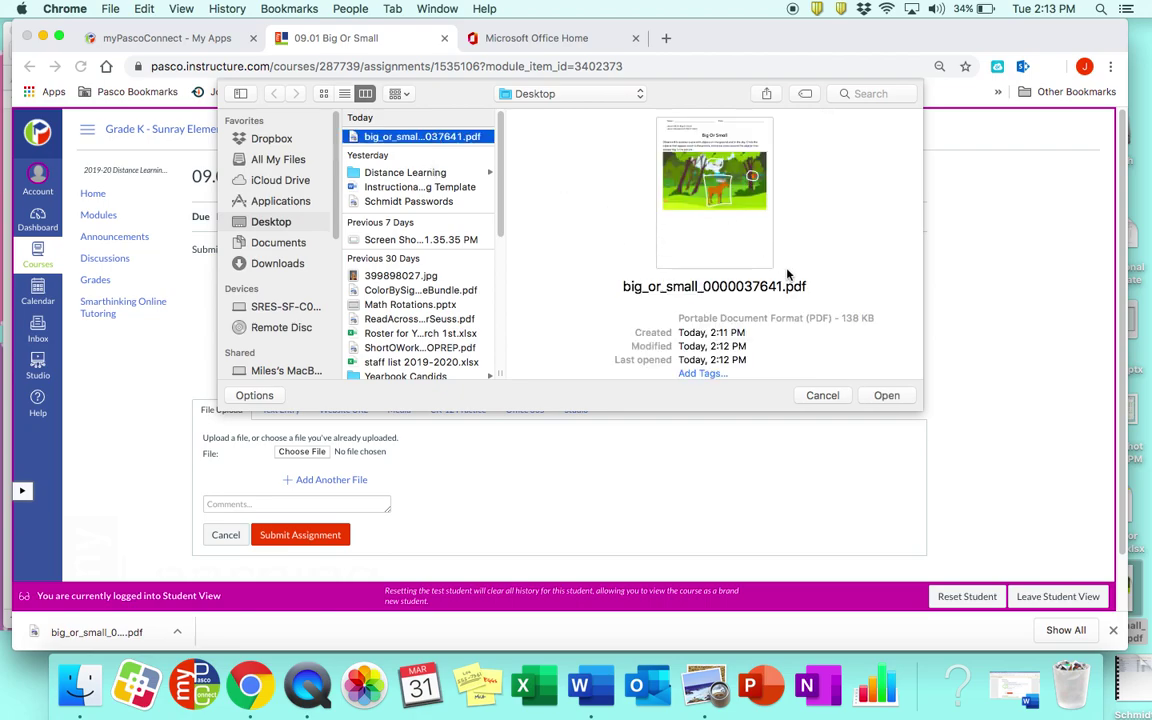
{"action": "left_click", "coordinate": [889, 397]}
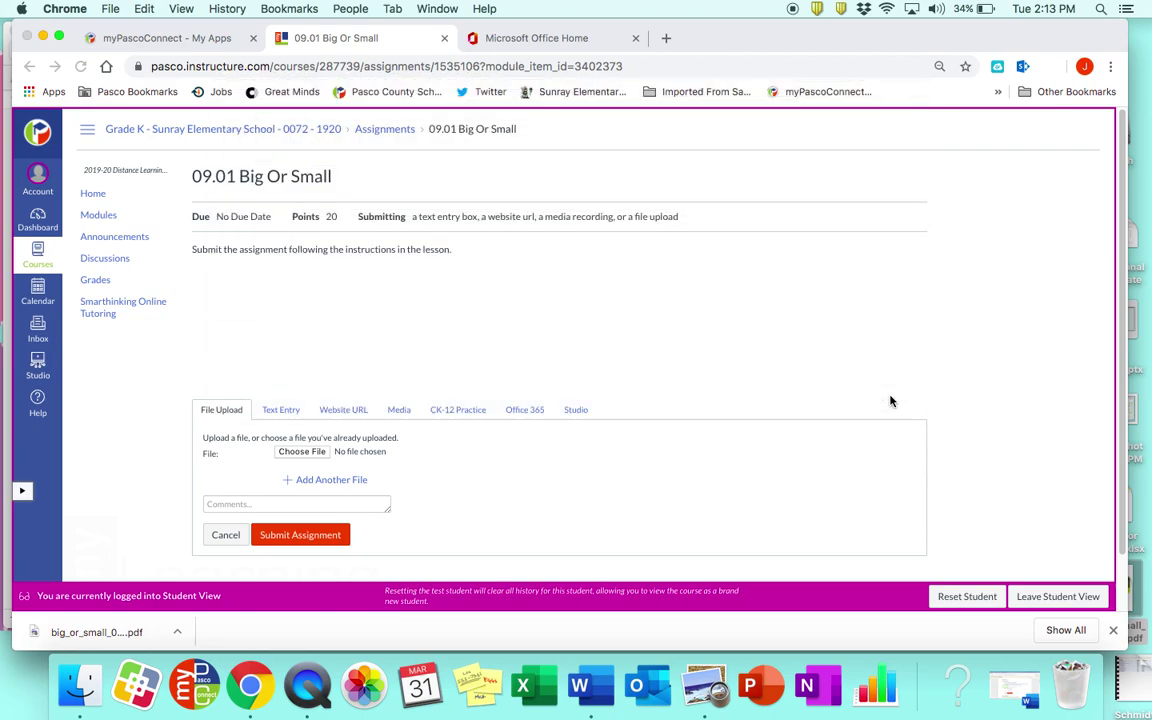
{"action": "left_click", "coordinate": [300, 535]}
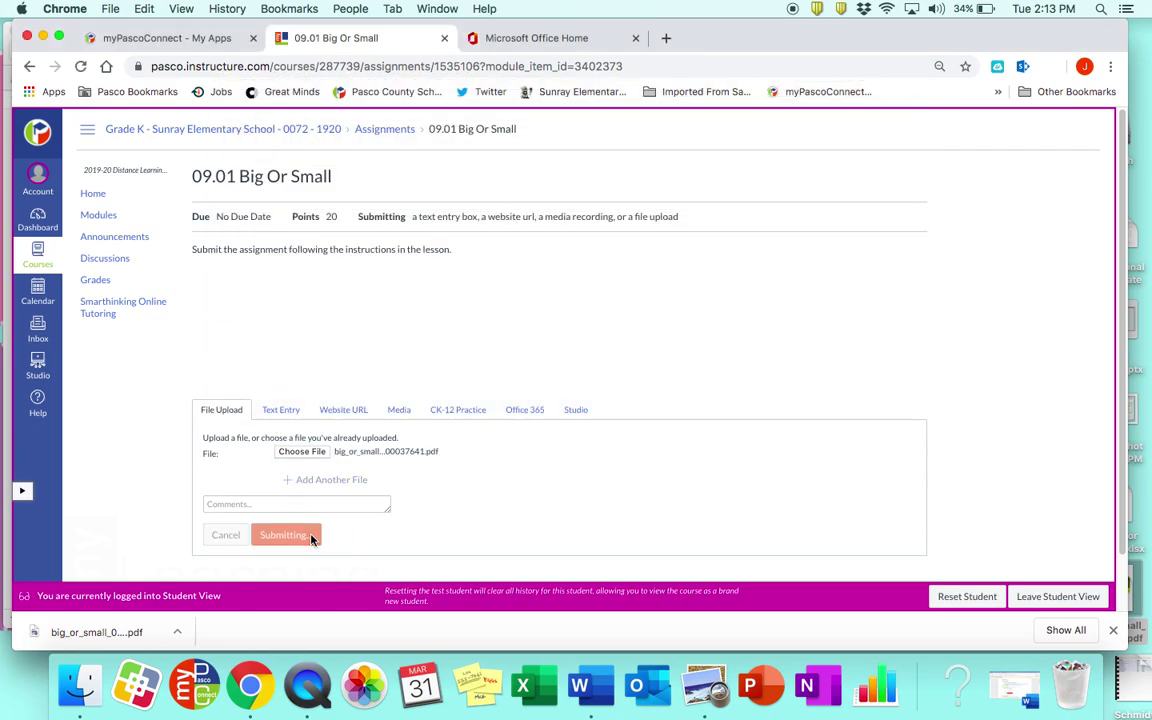